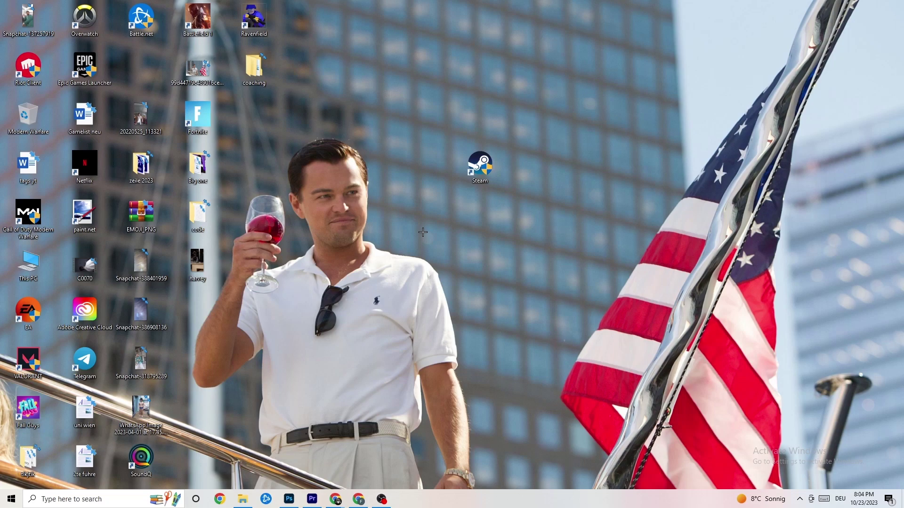
- Open the Steam desktop shortcut's properties and show its compatibility settings
left_click_drag(479, 166, 410, 179)
left_click_drag(366, 155, 421, 204)
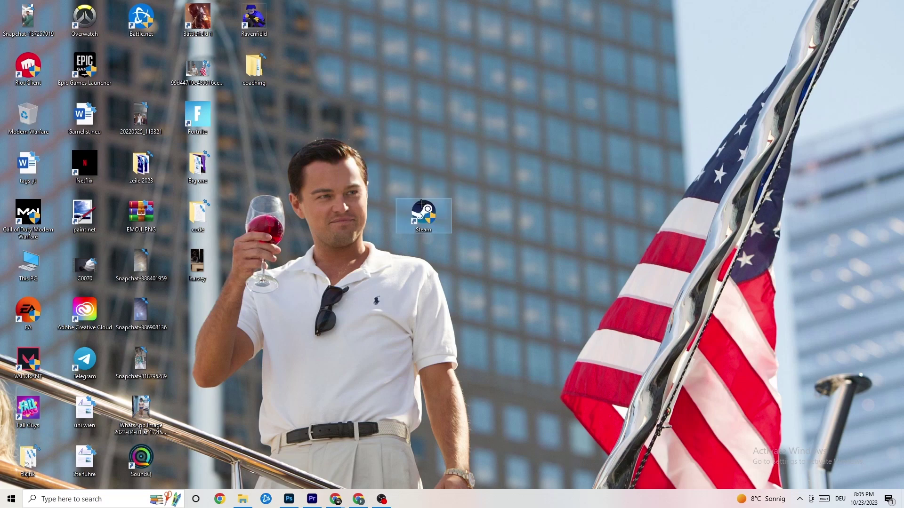
right_click(427, 217)
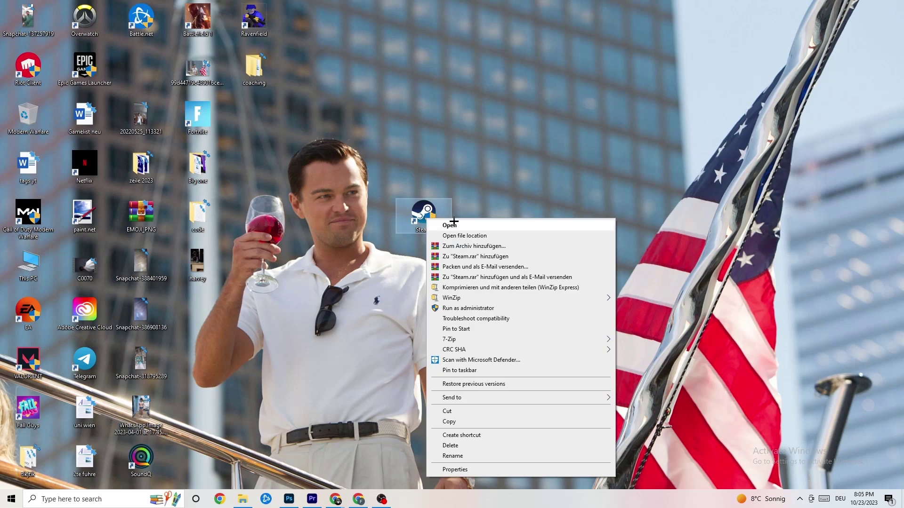
left_click(483, 470)
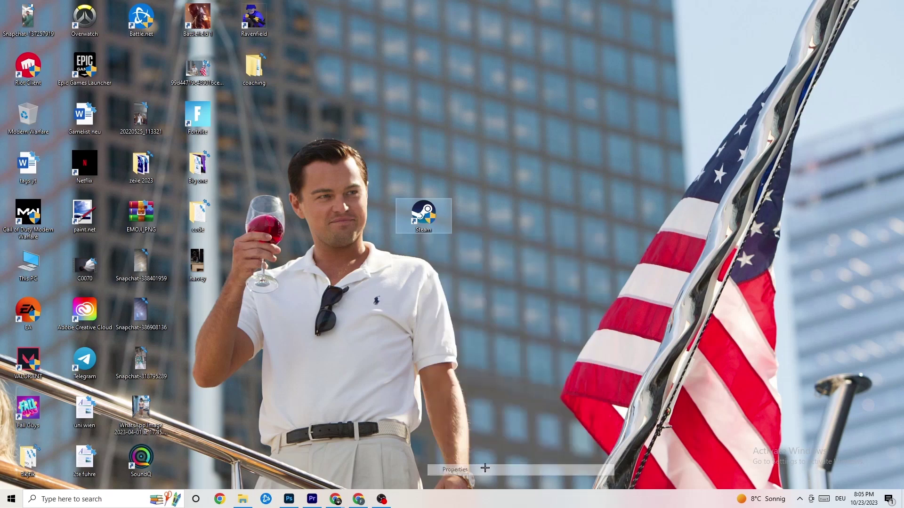
left_click_drag(496, 226, 424, 125)
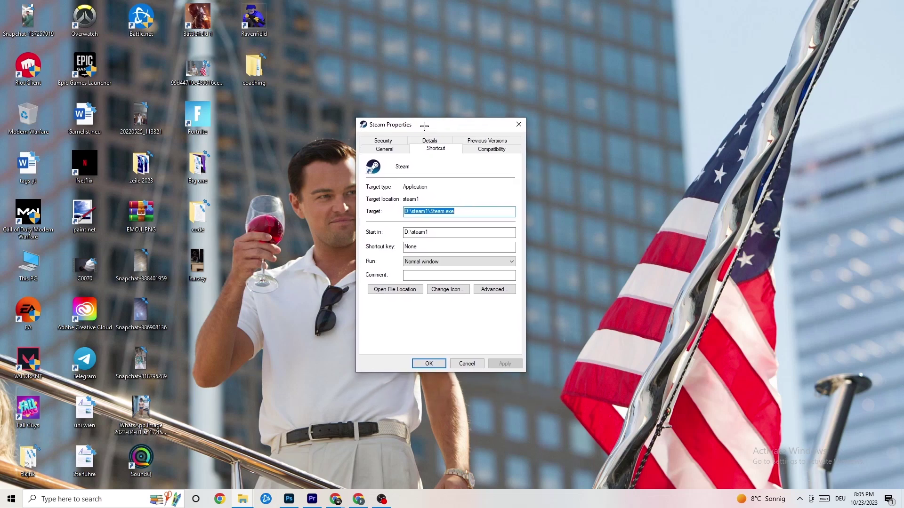
left_click(488, 150)
left_click_drag(455, 127, 436, 65)
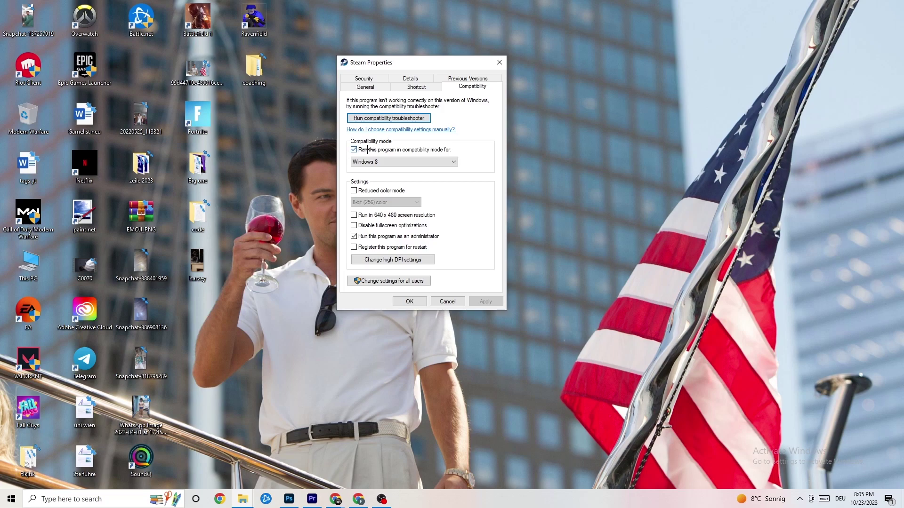
- Check the Steam shortcut's compatibility mode choice and accept the properties dialog
left_click(449, 158)
left_click(467, 152)
left_click(413, 300)
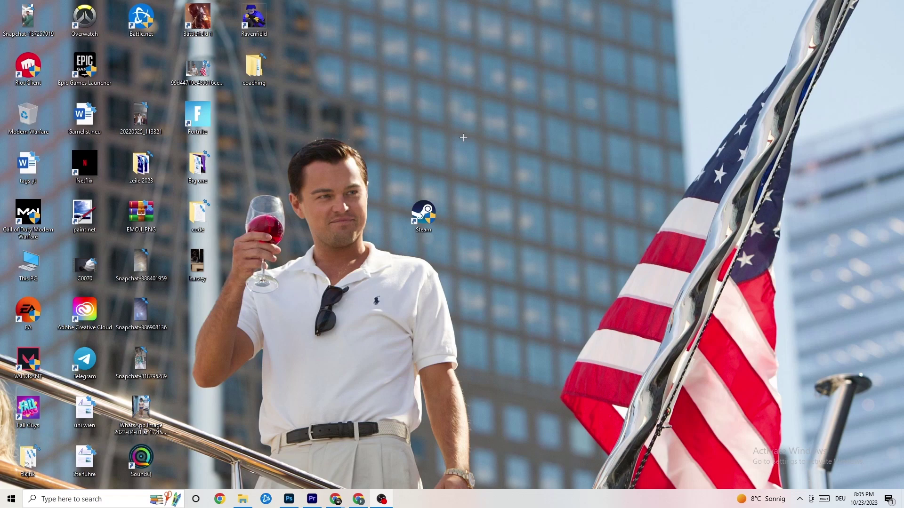
- Review the Steam shortcut's compatibility settings again, close its properties, and place the shortcut directly below Battle.net on the desktop
left_click_drag(437, 217, 432, 168)
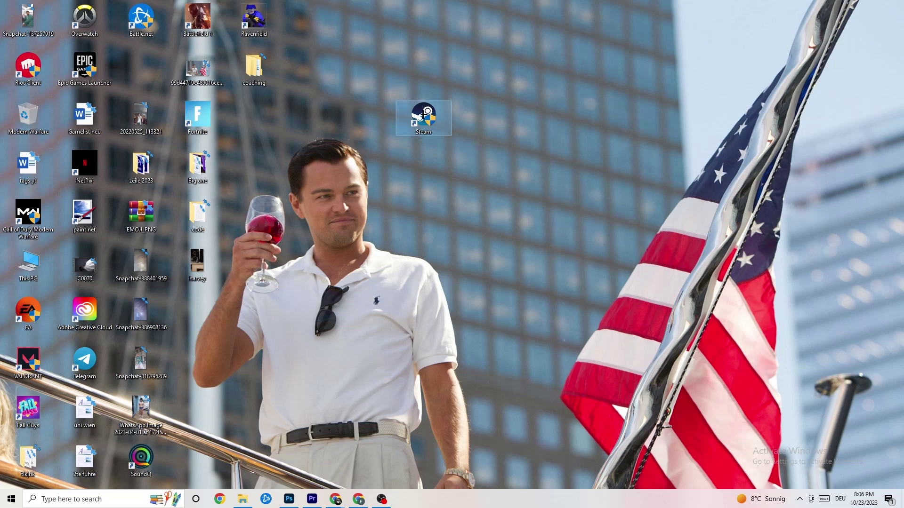
left_click_drag(423, 114, 424, 163)
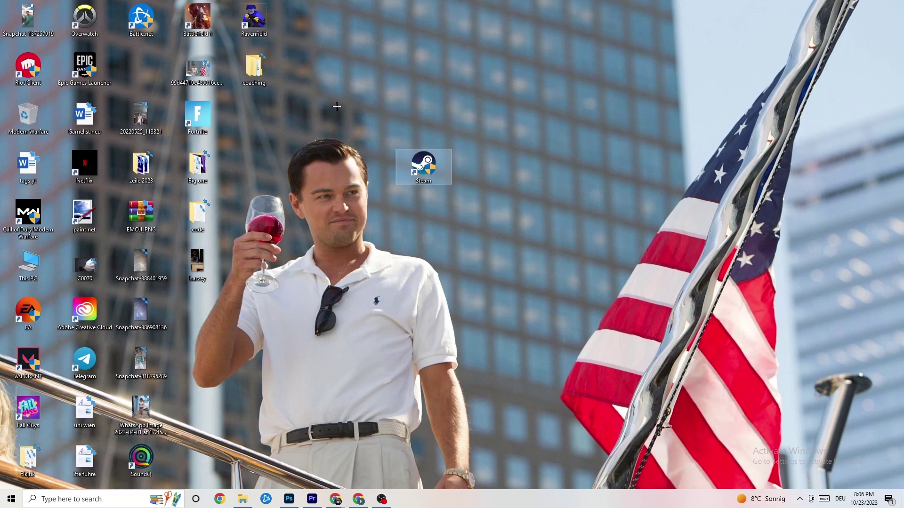
right_click(420, 179)
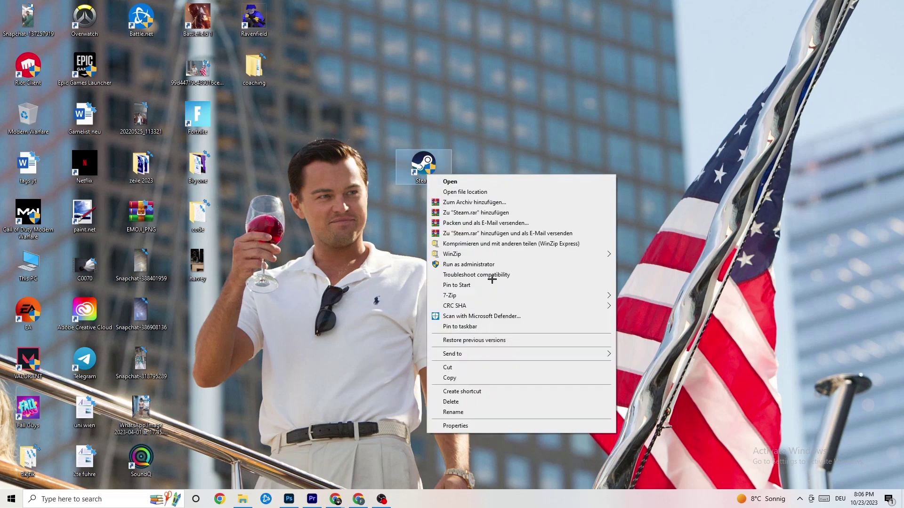
left_click(470, 425)
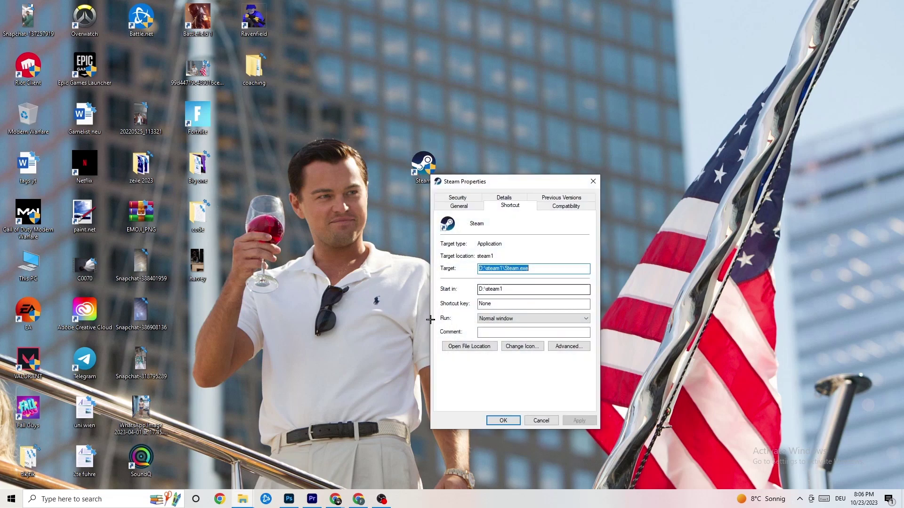
left_click(566, 206)
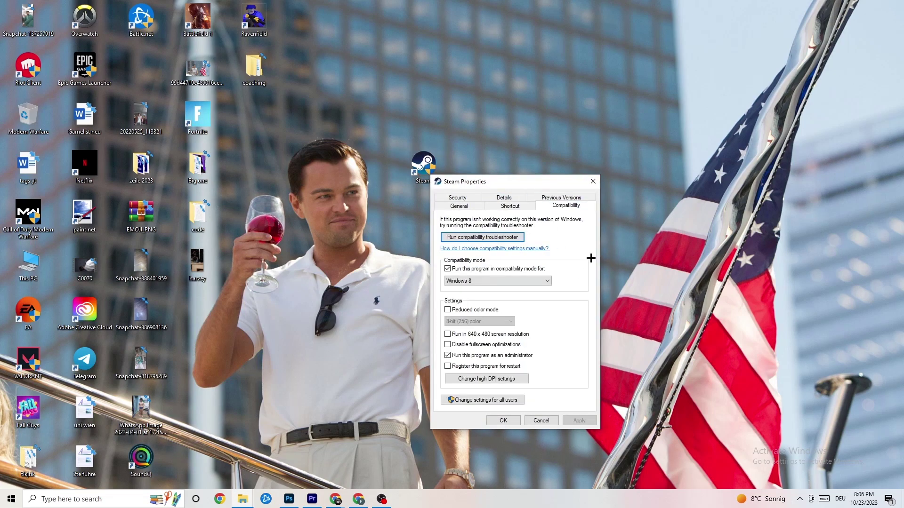
left_click(592, 182)
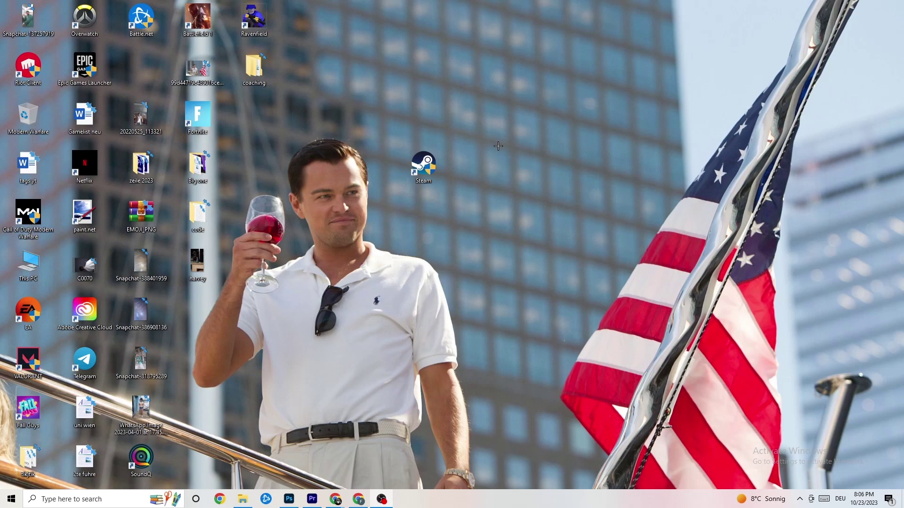
left_click_drag(423, 165, 141, 68)
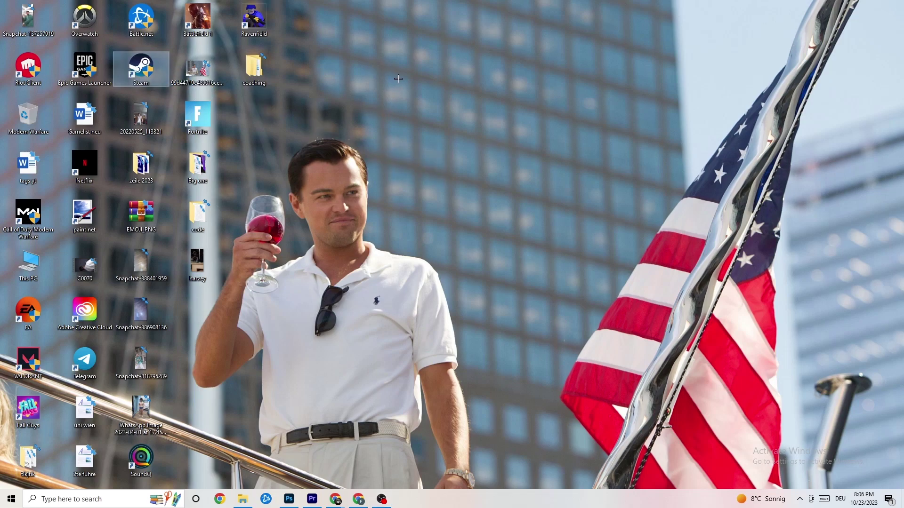
left_click(438, 92)
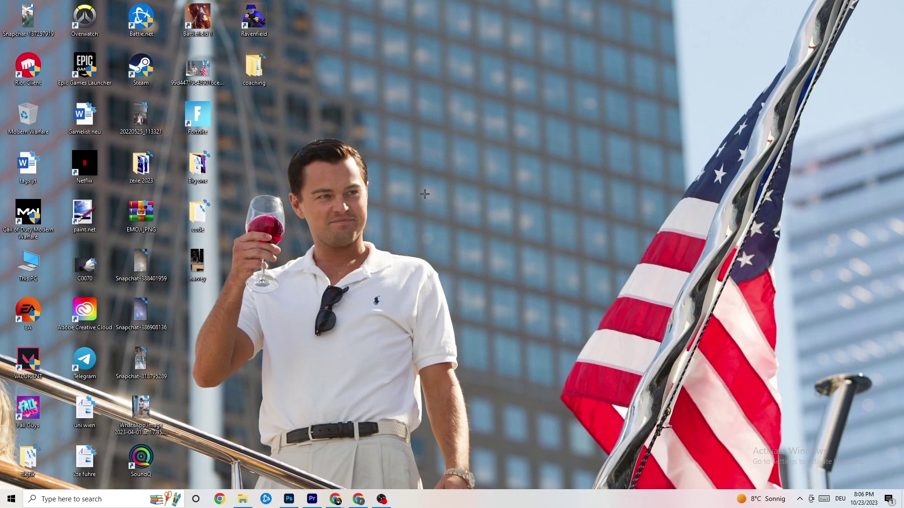
- Open Task Manager and have its window fill the whole screen
right_click(429, 503)
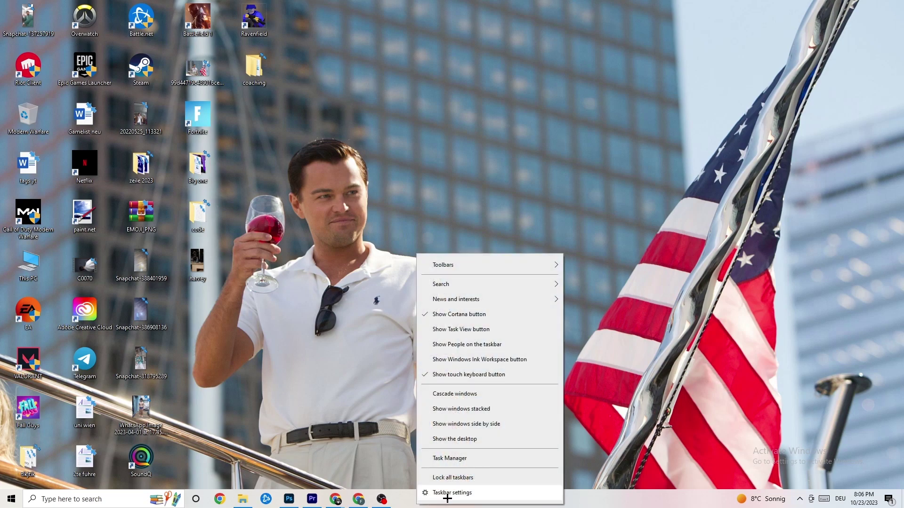
left_click(462, 459)
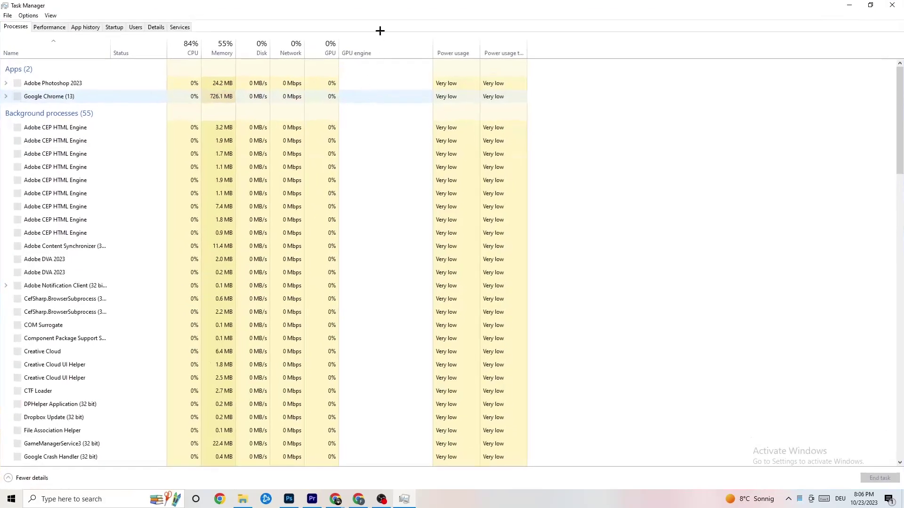
mouse_move(380, 31)
left_mouse_down()
mouse_move(410, 26)
mouse_move(389, 38)
left_mouse_up()
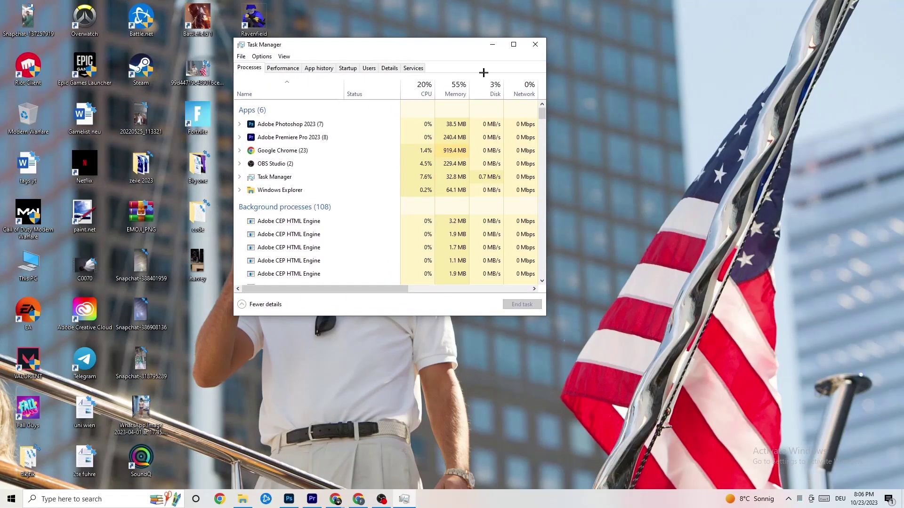
left_click(514, 46)
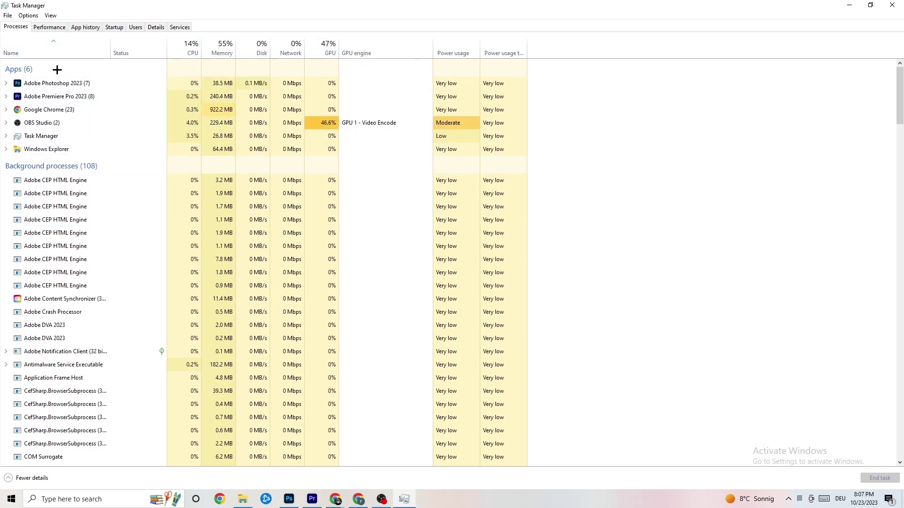
- Look through the running processes and end the Adobe Photoshop 2023 task
scroll(119, 258, "down", 7)
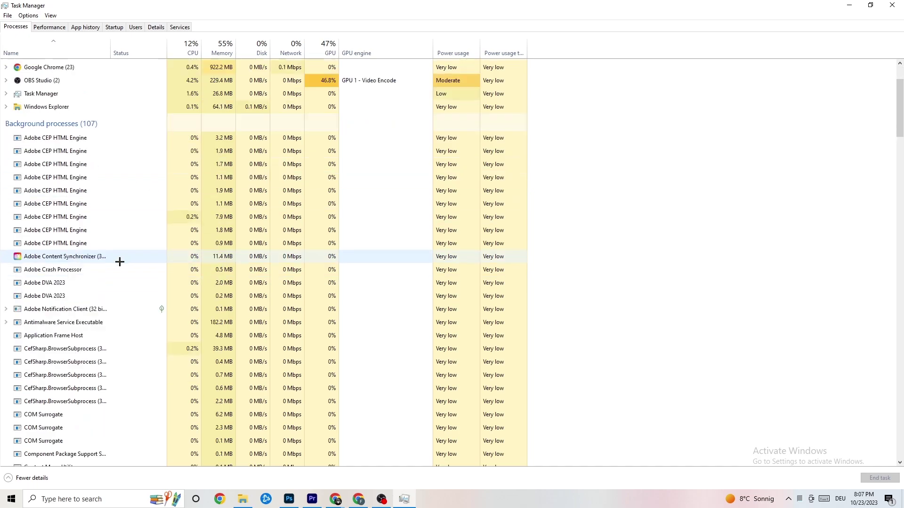
scroll(120, 247, "down", 10)
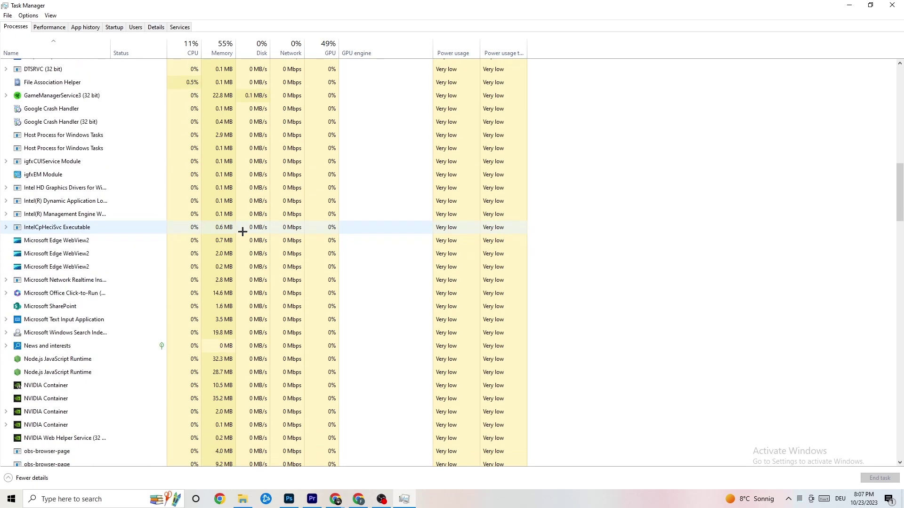
scroll(248, 232, "up", 2)
scroll(248, 232, "up", 13)
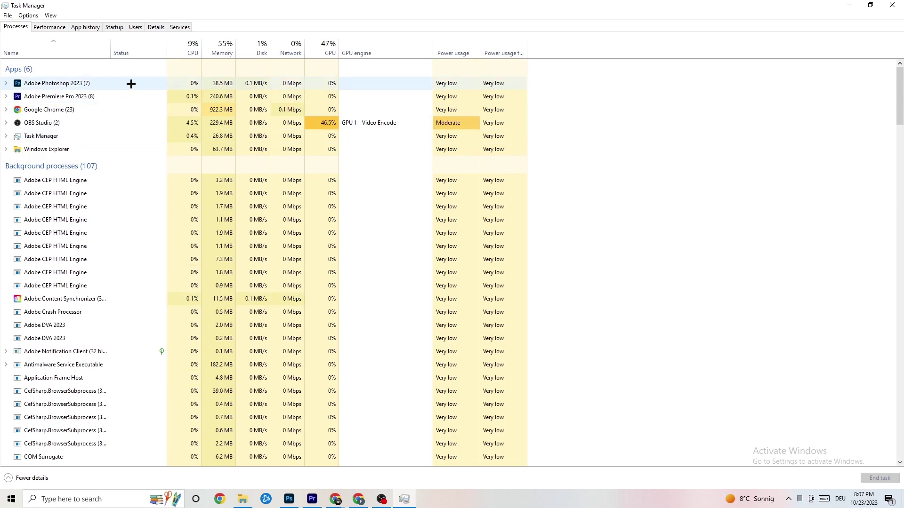
right_click(234, 86)
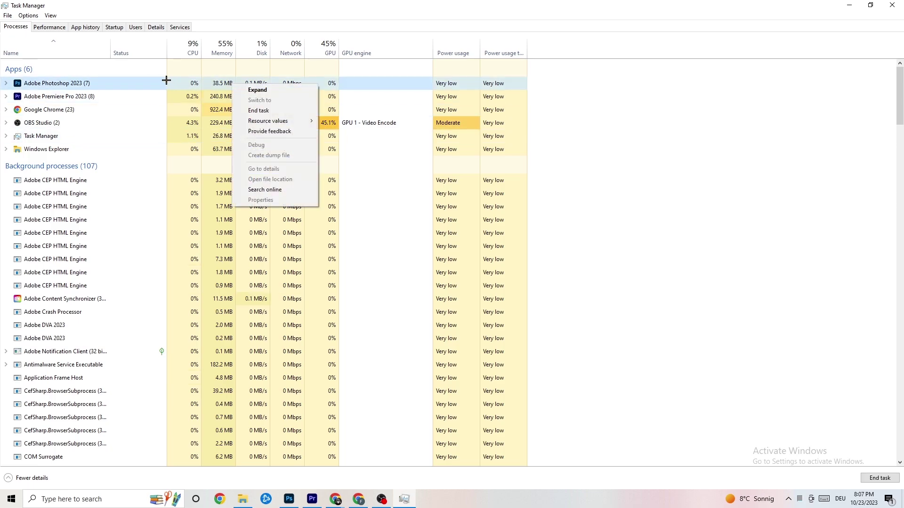
right_click(124, 87)
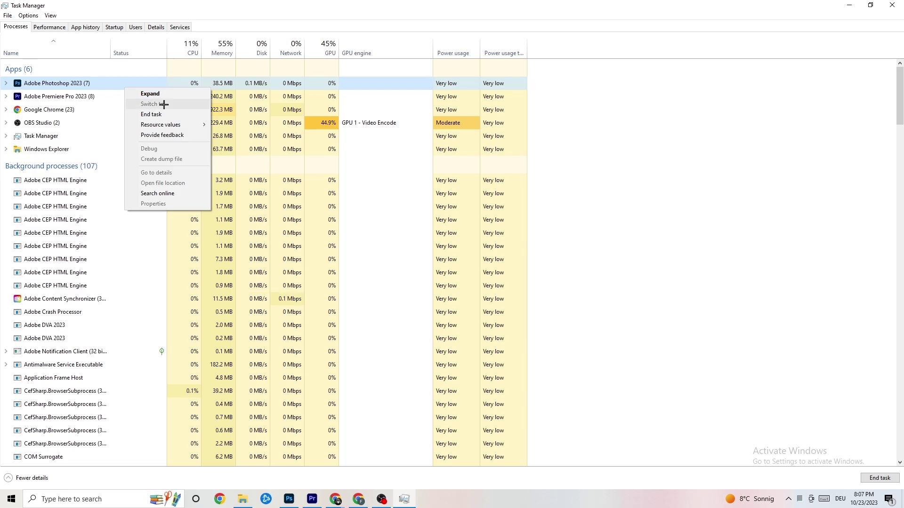
left_click(179, 114)
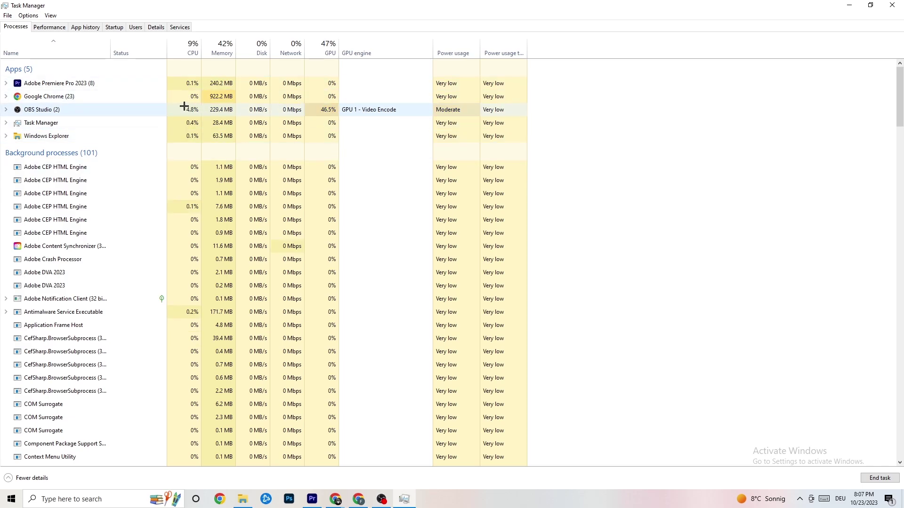
left_click_drag(452, 4, 318, 0)
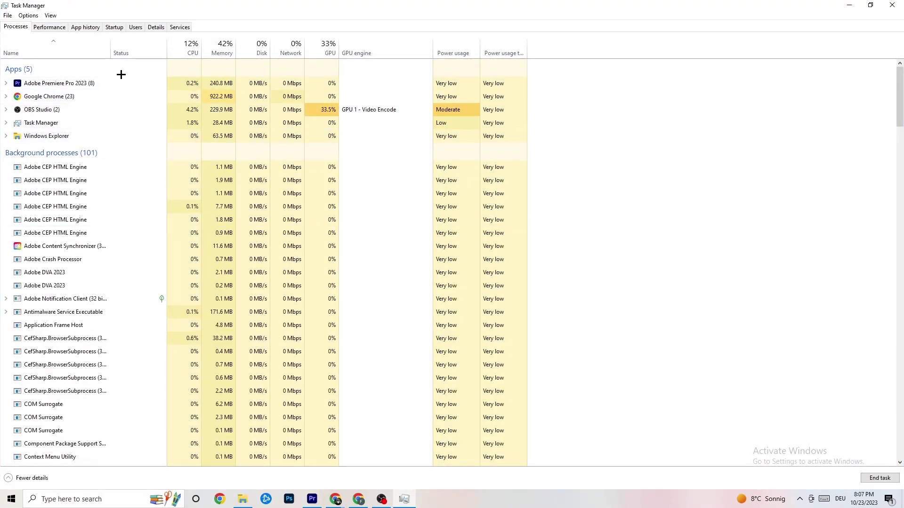
right_click(90, 81)
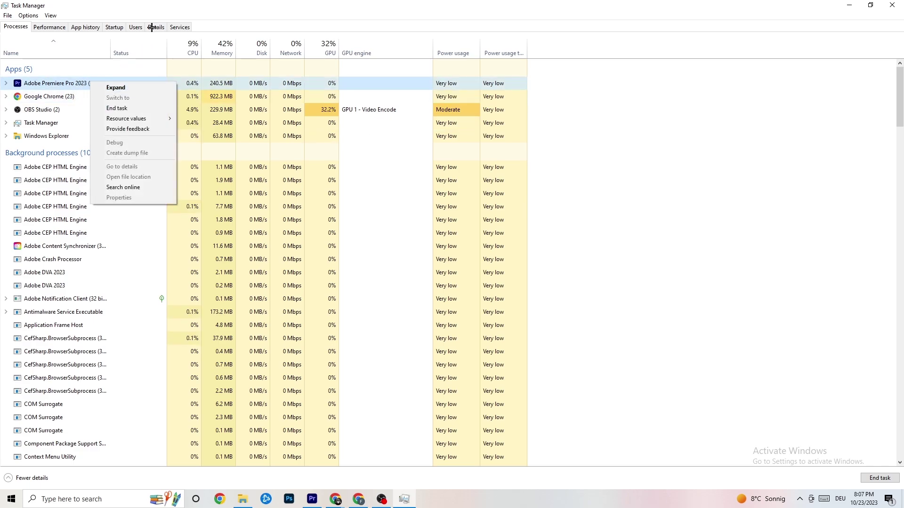
left_click(56, 26)
left_click(84, 27)
left_click(114, 27)
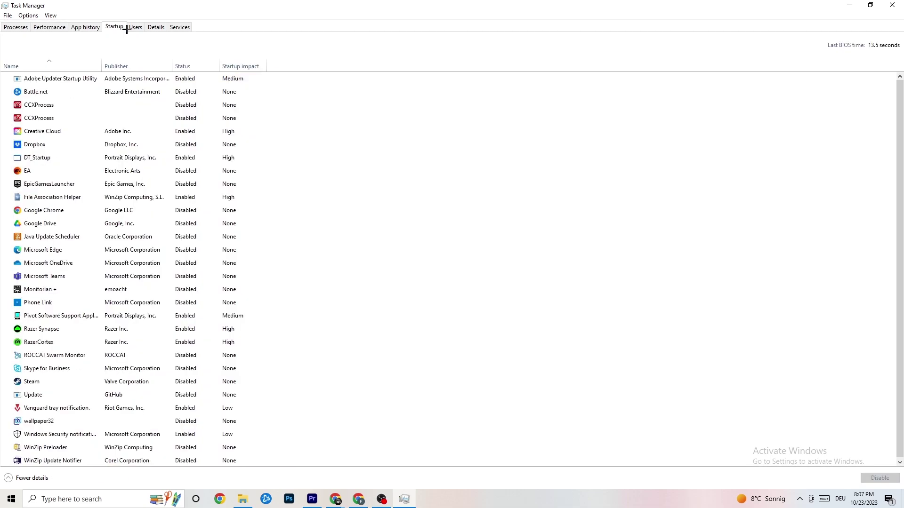
left_click(134, 28)
left_click(157, 29)
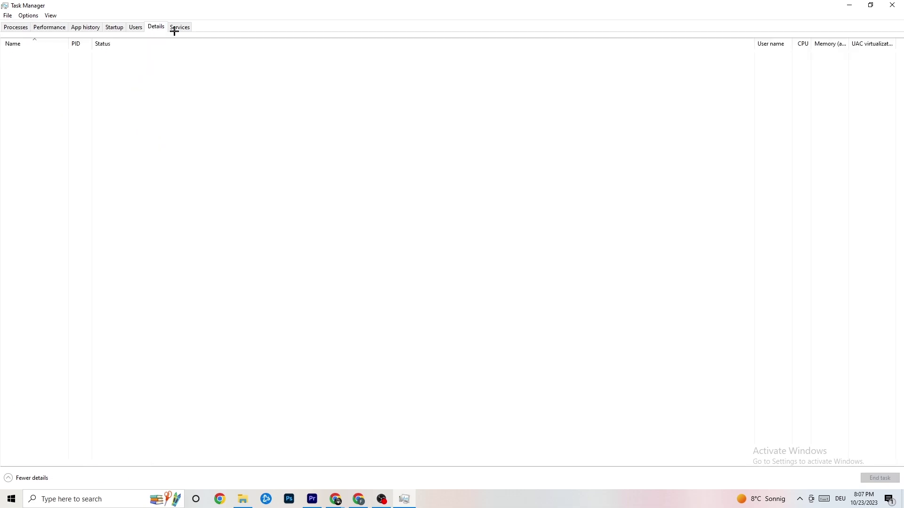
left_click(14, 27)
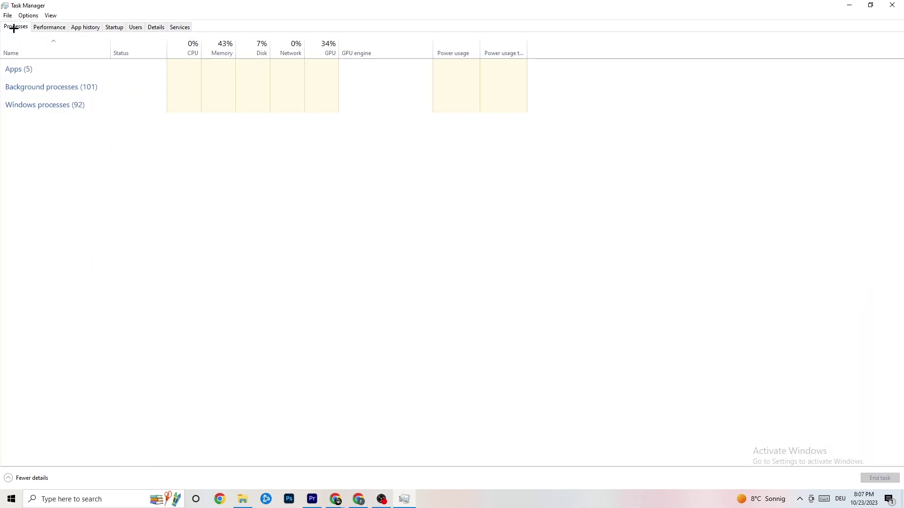
- Examine the available priority levels for the Adobe Premiere Pro process in the detailed process list, leaving its priority as is
left_click(156, 28)
right_click(75, 75)
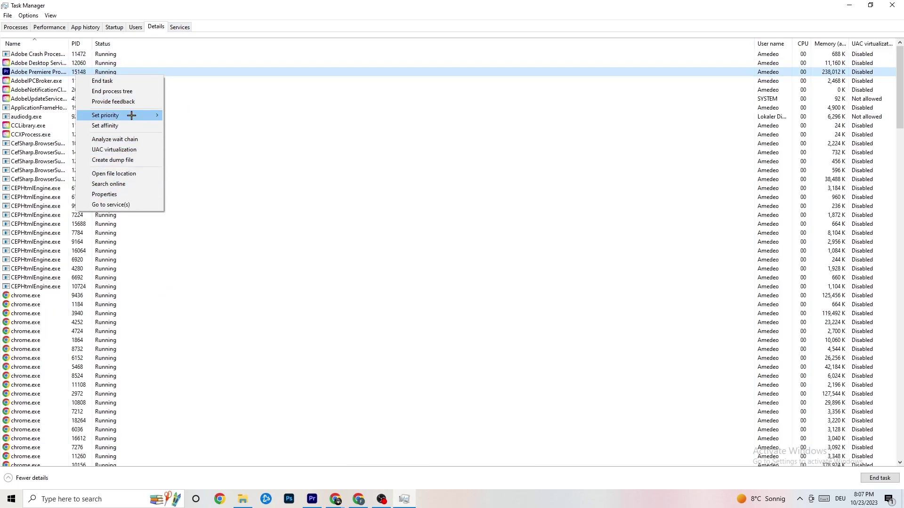
left_click(19, 28)
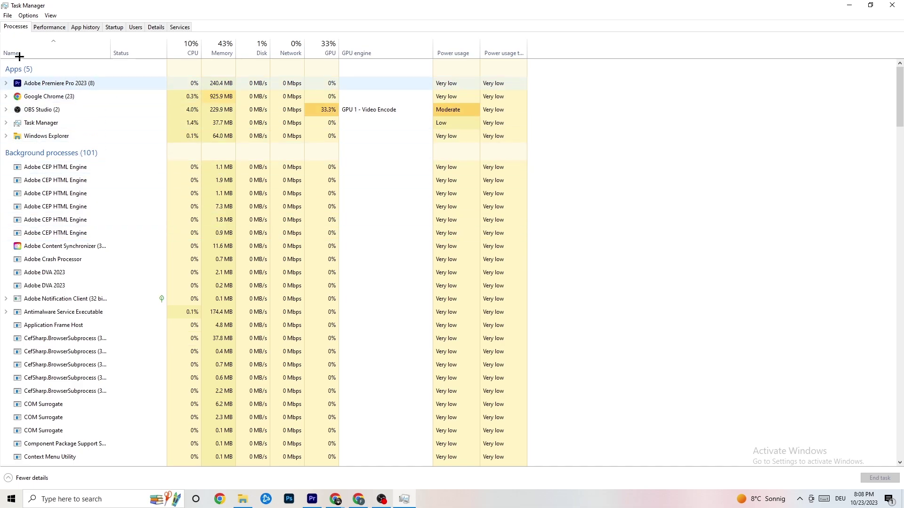
left_click(156, 27)
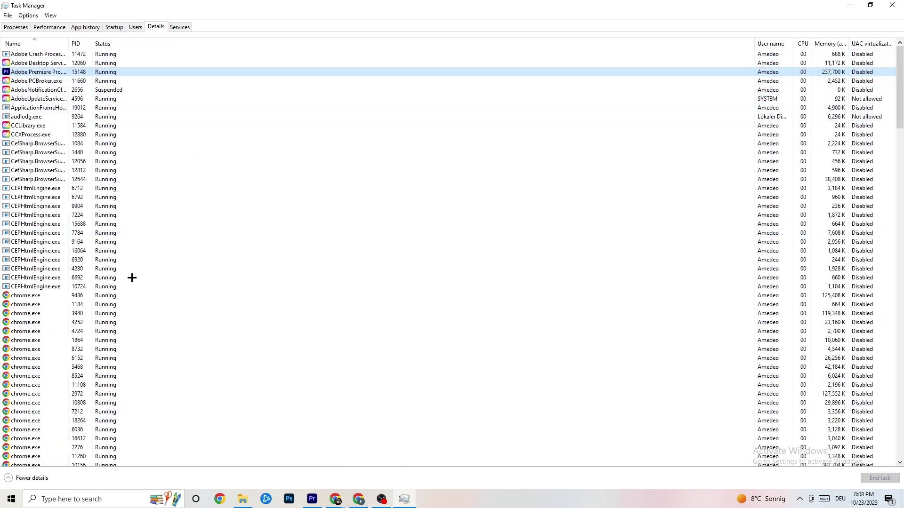
right_click(103, 73)
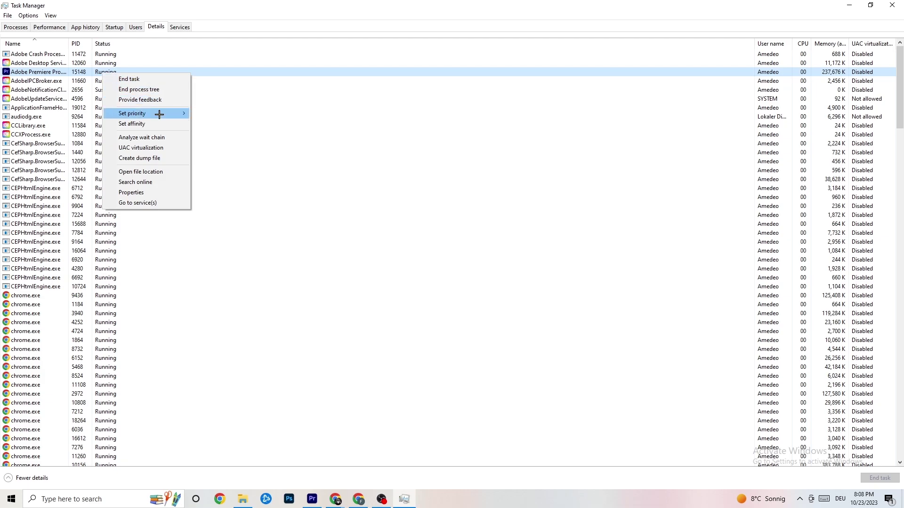
mouse_move(159, 115)
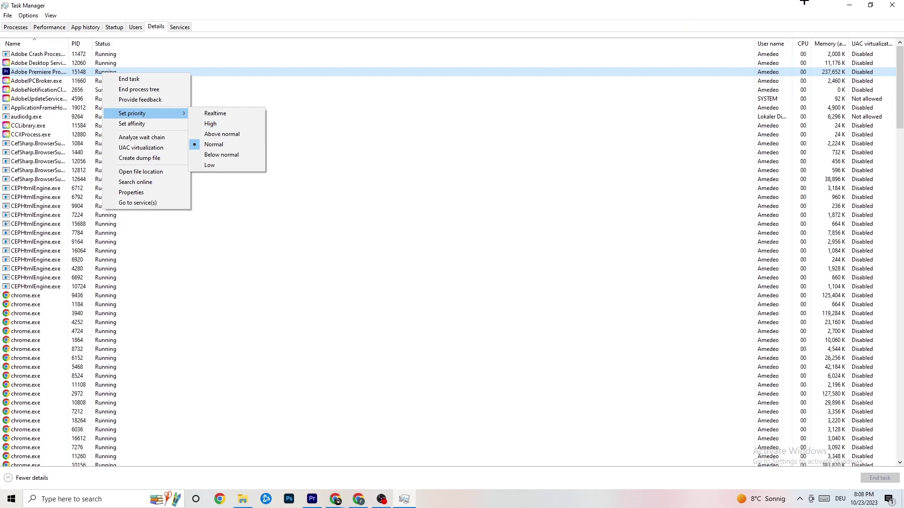
left_click(217, 54)
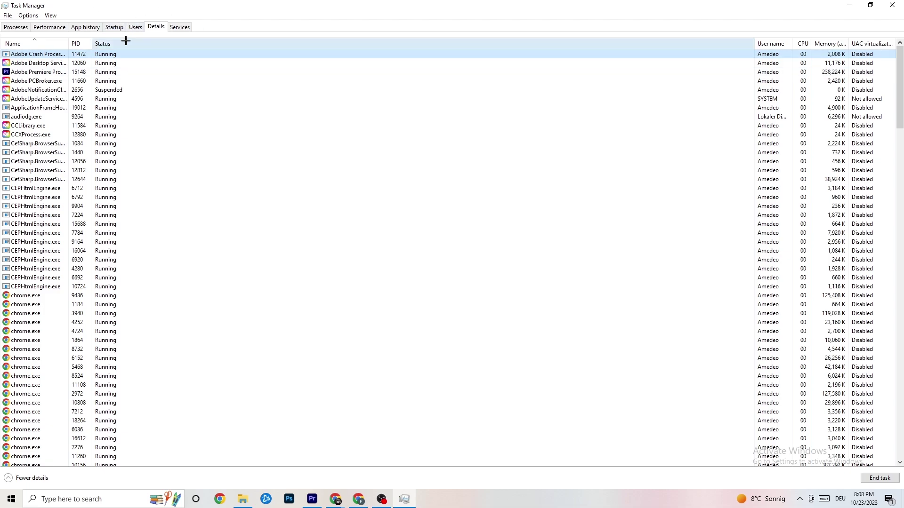
- Review the startup programs and the actions available for Adobe Updater Startup Utility without disabling it, and close Task Manager
left_click(115, 28)
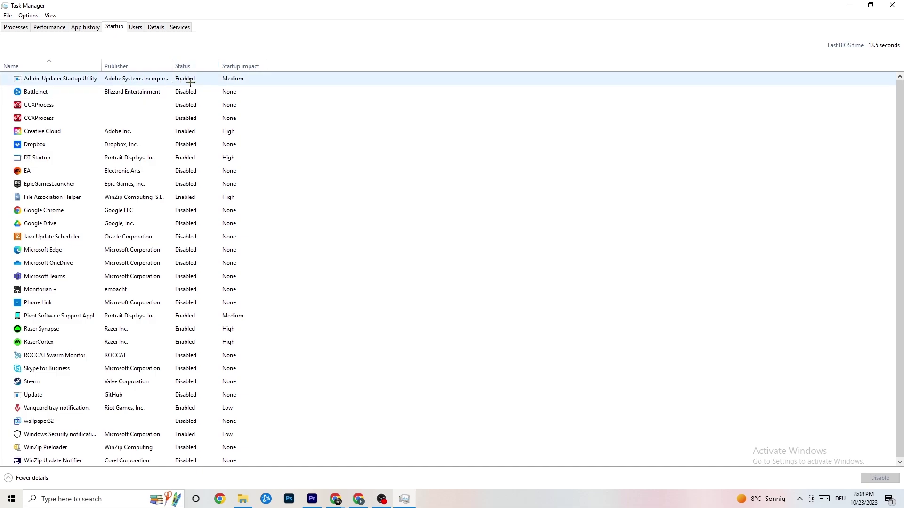
left_click(194, 81)
right_click(196, 82)
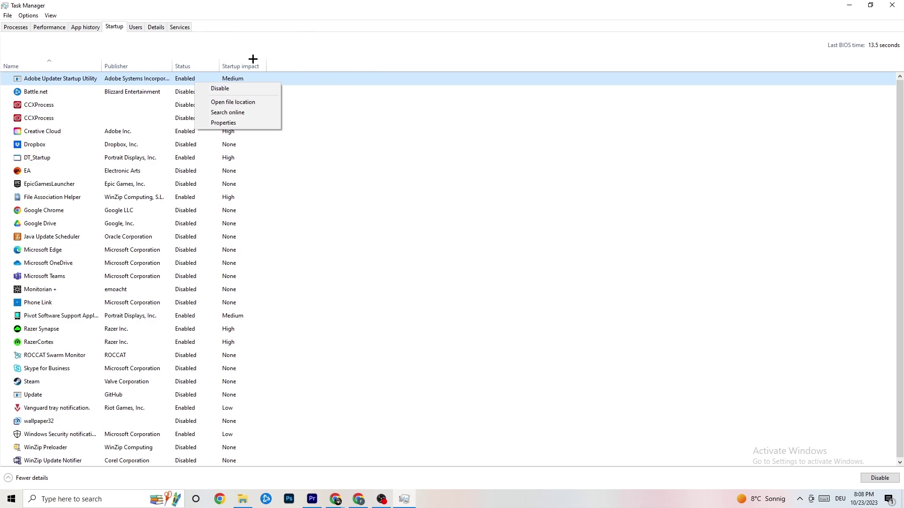
left_click(561, 26)
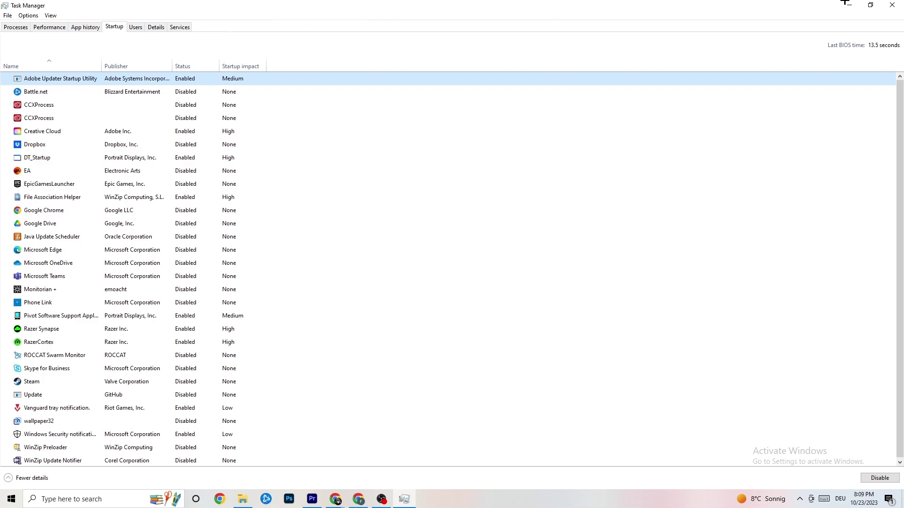
left_click(892, 5)
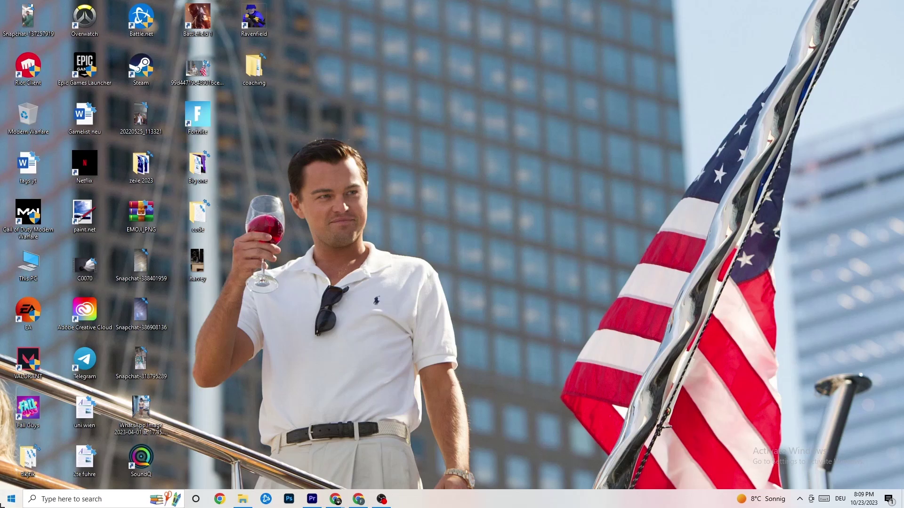
- Open the Windows display settings and check the scaling, display resolution and multiple-display options without changing them
left_click(11, 498)
left_click(11, 455)
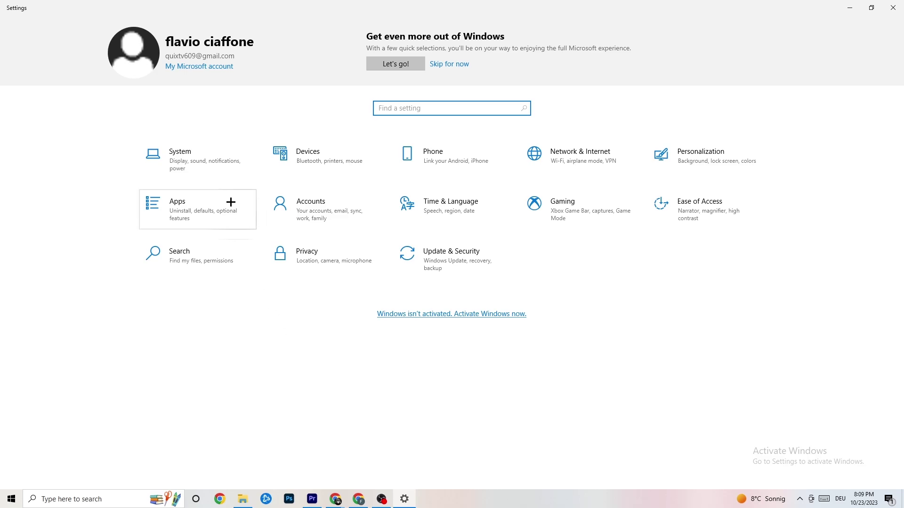
left_click(215, 165)
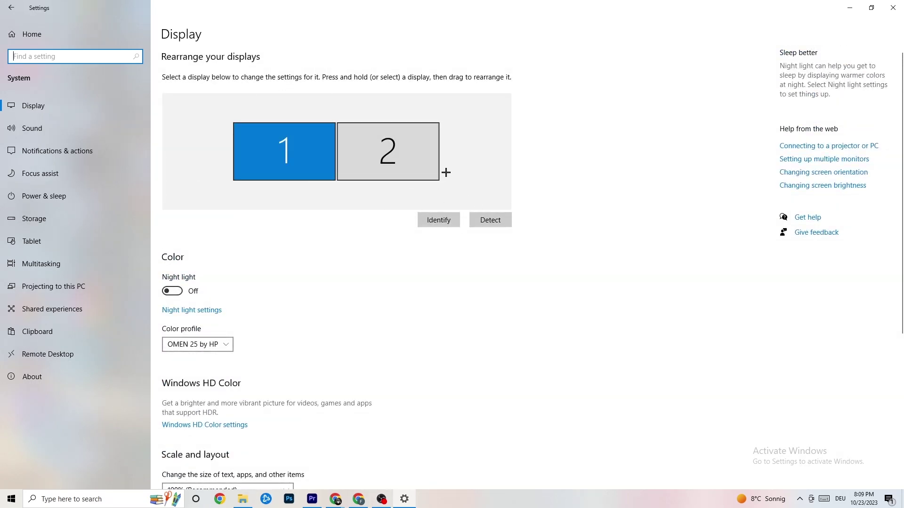
scroll(363, 202, "down", 5)
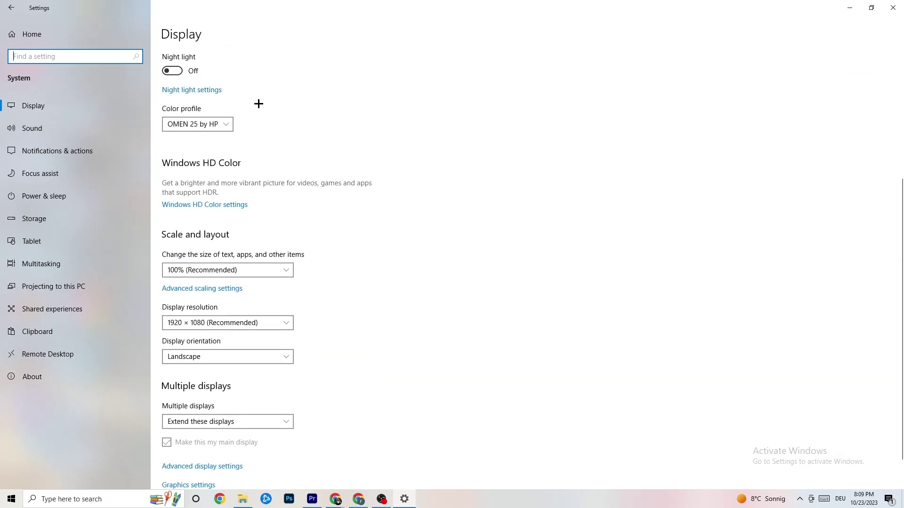
left_click(285, 272)
left_click(247, 272)
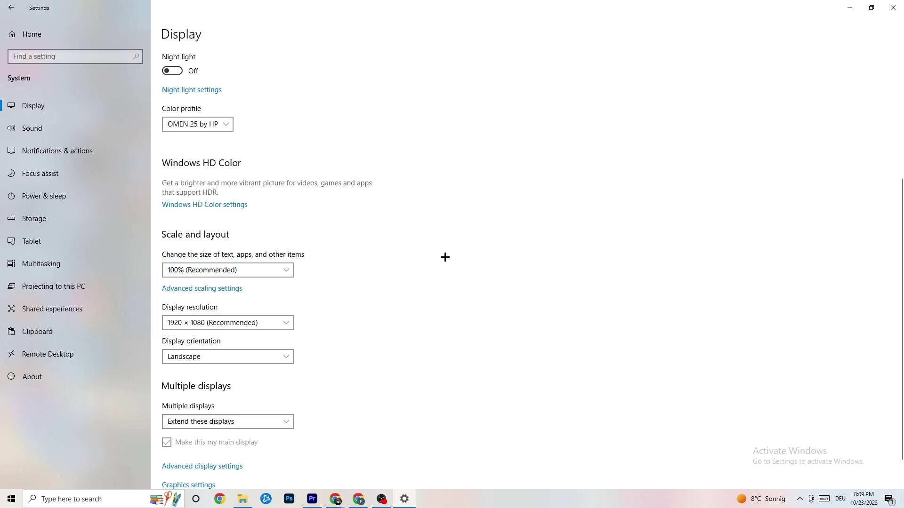
left_click(274, 323)
left_click(402, 283)
scroll(388, 256, "down", 1)
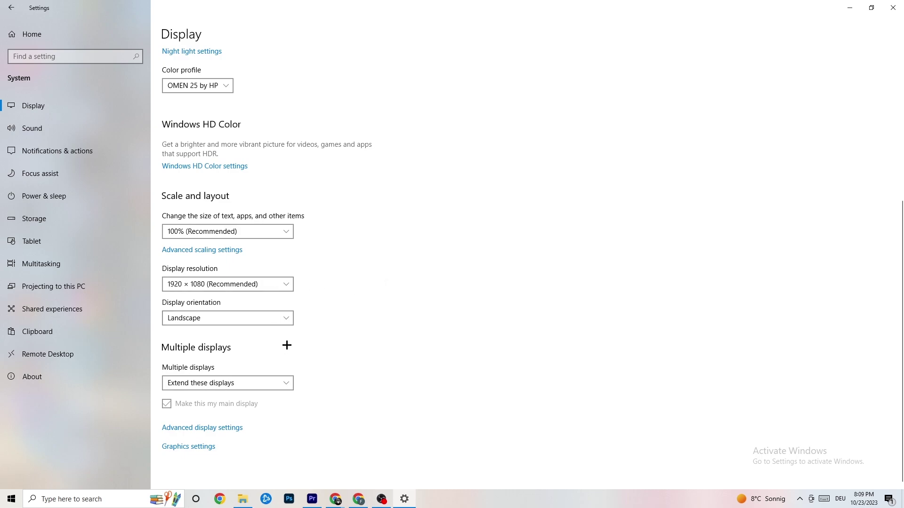
- Examine the available power plans in the additional power settings, leaving the selection as is, and close Power Options
left_click(101, 194)
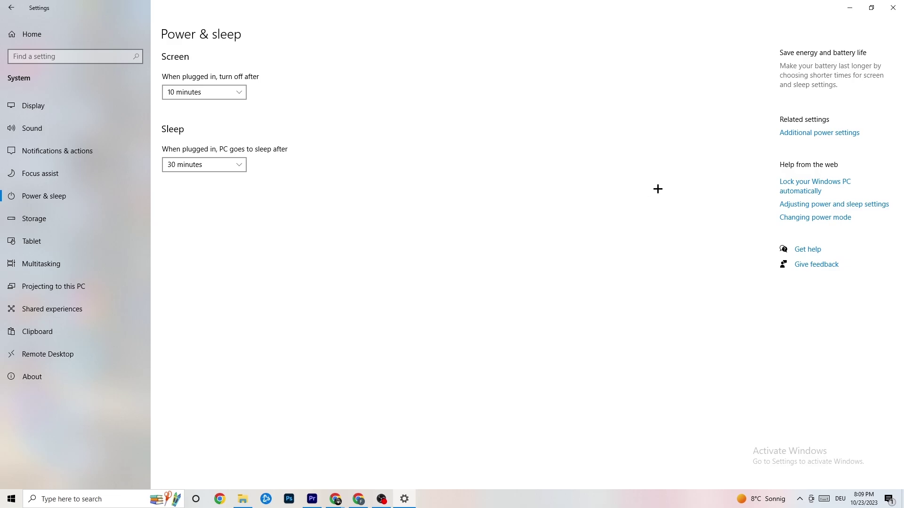
left_click(810, 136)
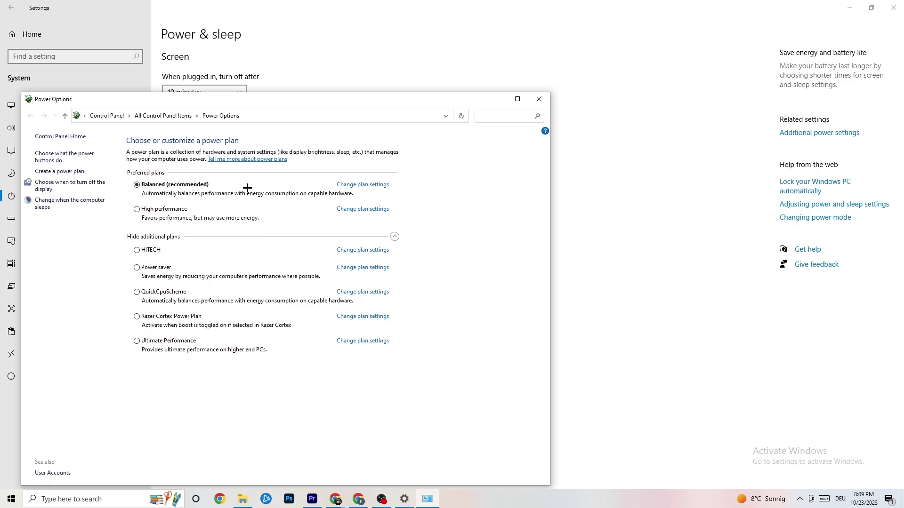
left_click(539, 99)
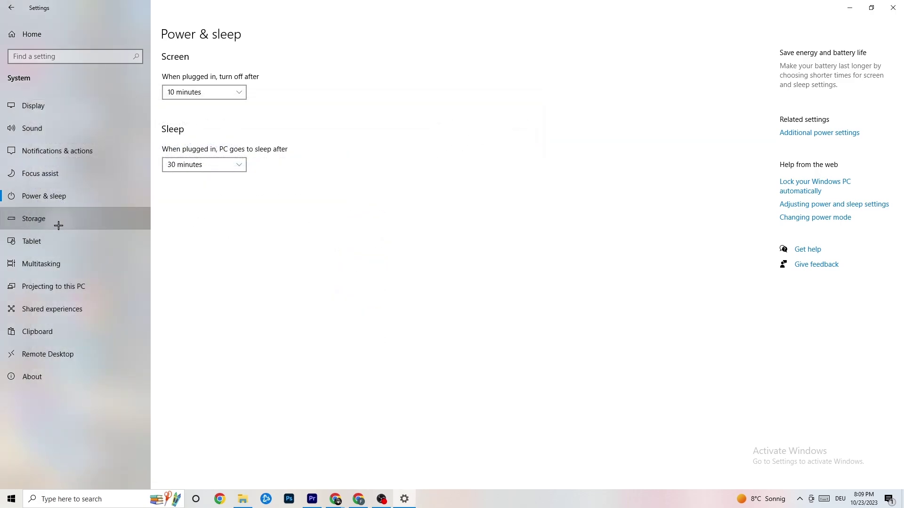
- Review the Storage Sense configuration and its run frequency options without changing them, and return to the Storage overview
left_click(59, 225)
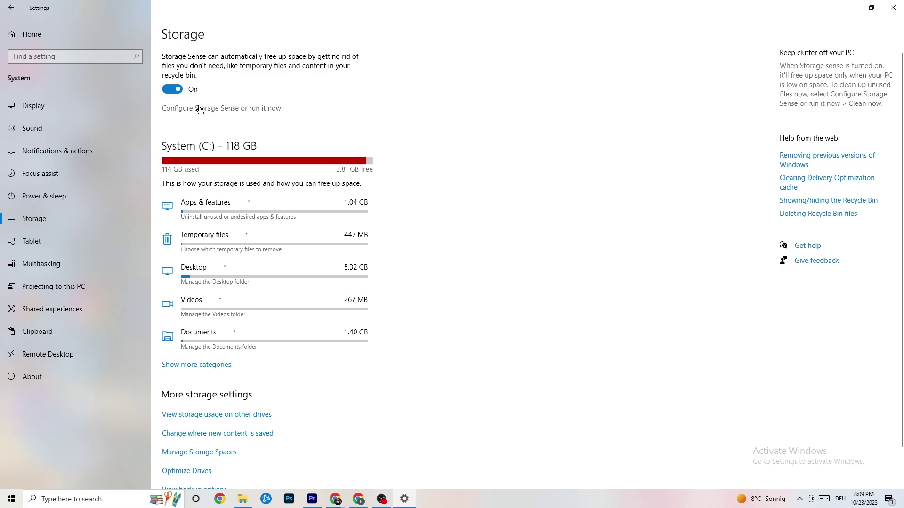
left_click(254, 109)
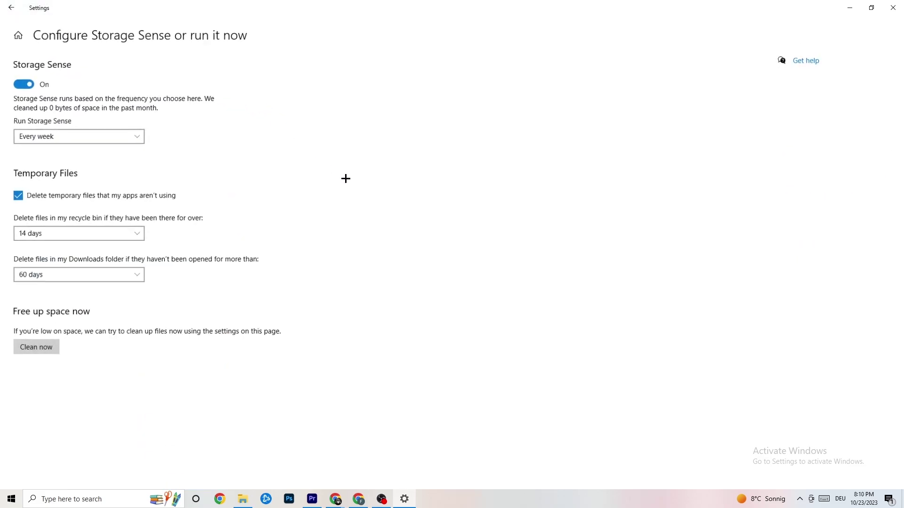
left_click(122, 138)
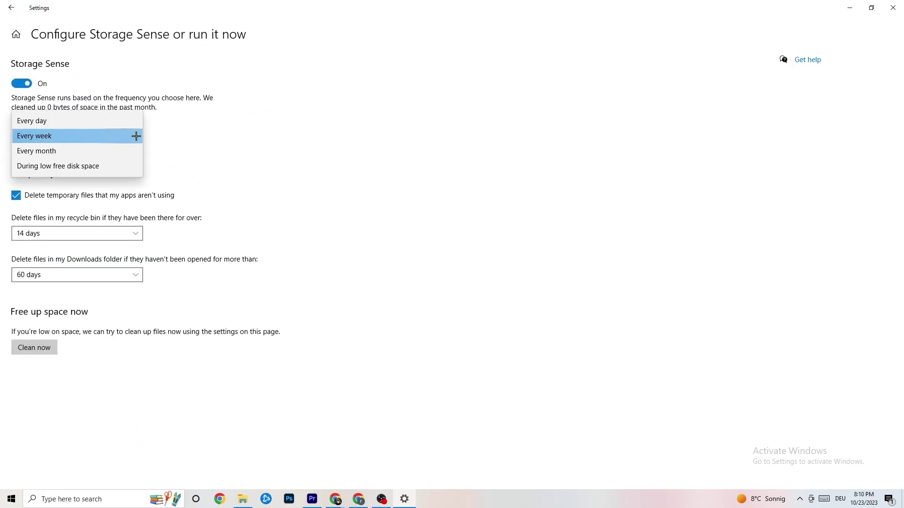
left_click(281, 134)
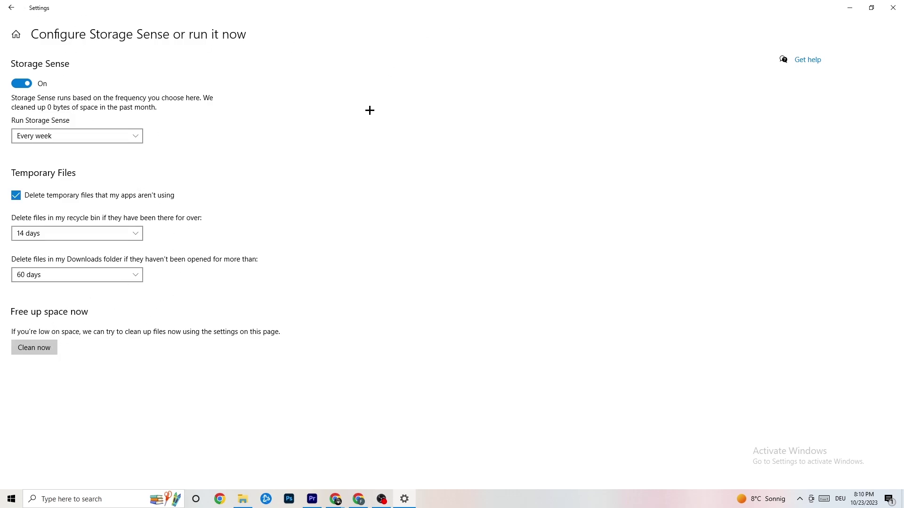
left_click(14, 9)
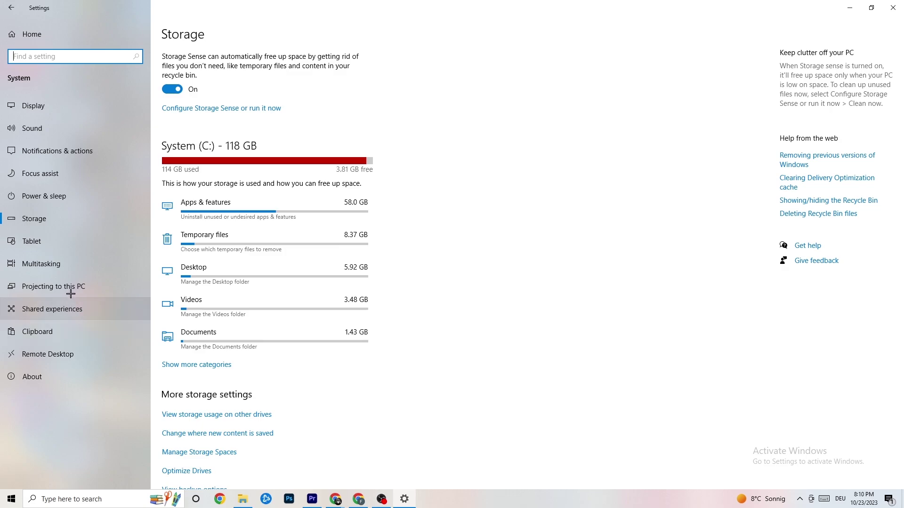
- Look through the Apps settings, checking the installed apps list and the default apps
left_click(6, 6)
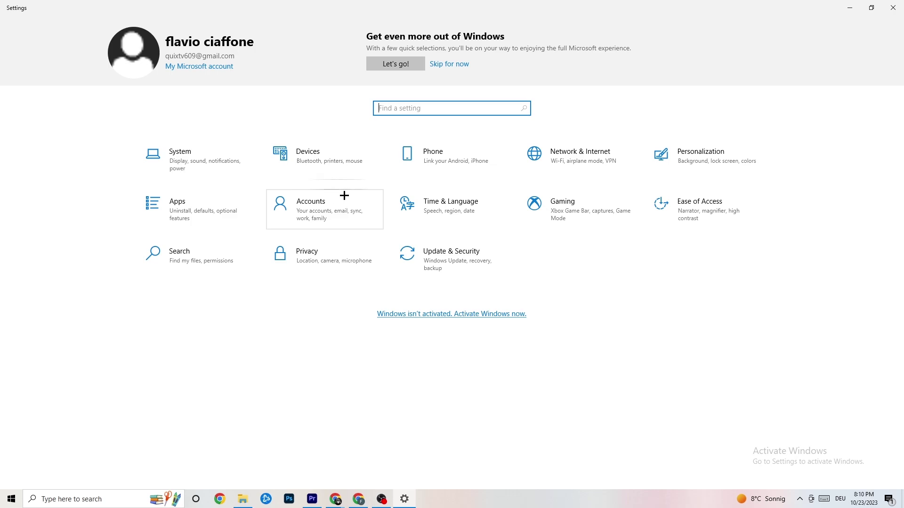
left_click(201, 207)
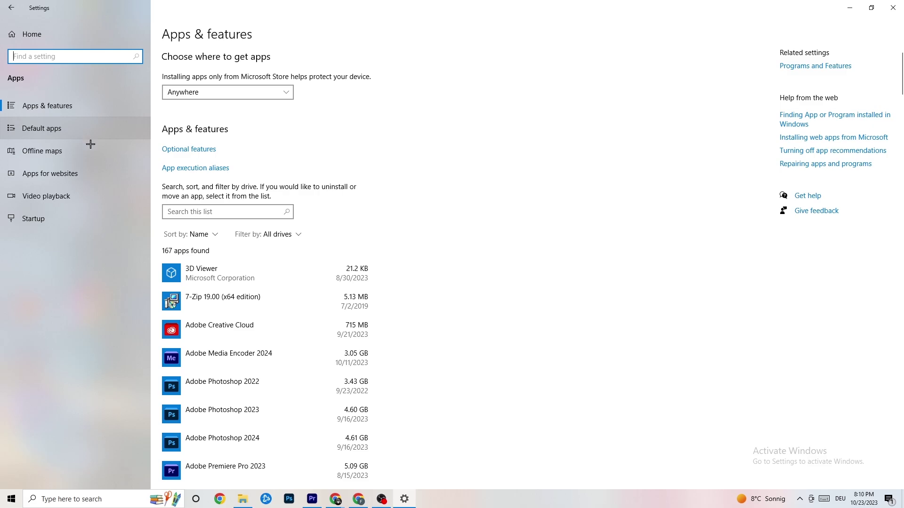
left_click(70, 128)
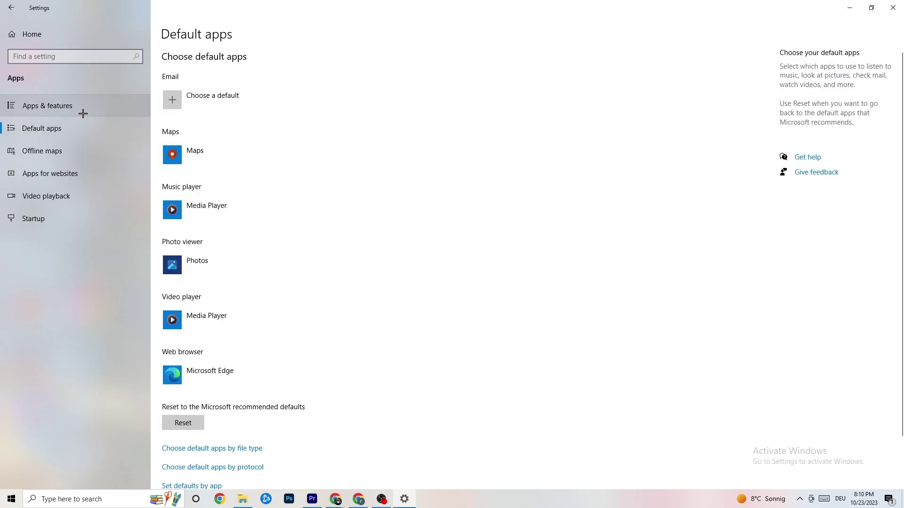
left_click(78, 107)
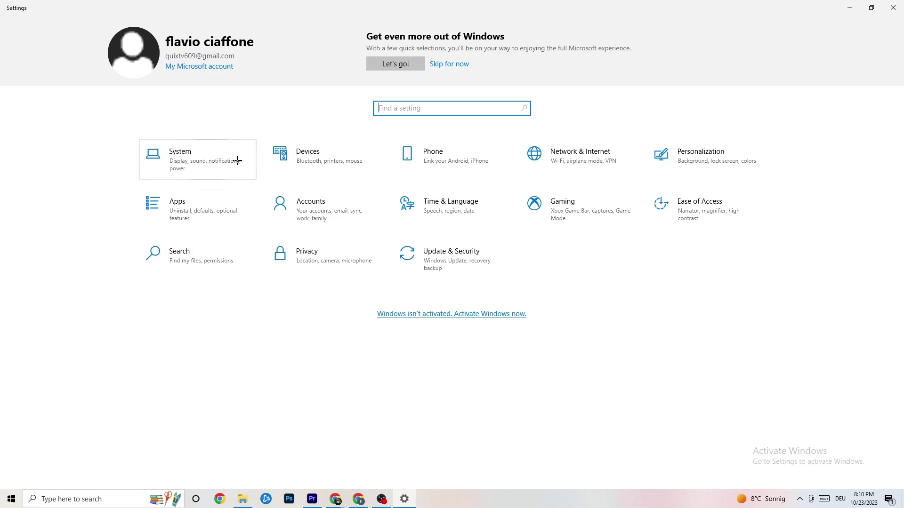
- Check the Gaming settings for Xbox Game Bar, background recording and recorded audio in Captures, and Game Mode
left_click(579, 223)
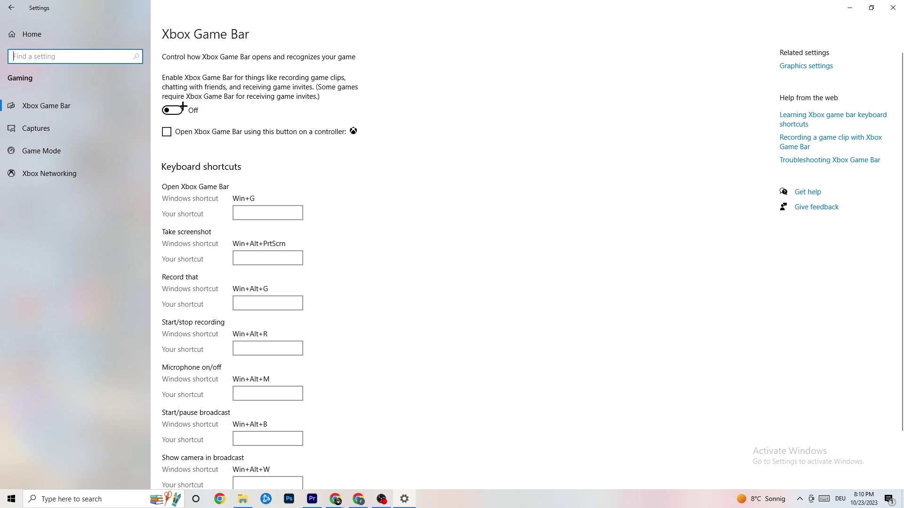
left_click(106, 128)
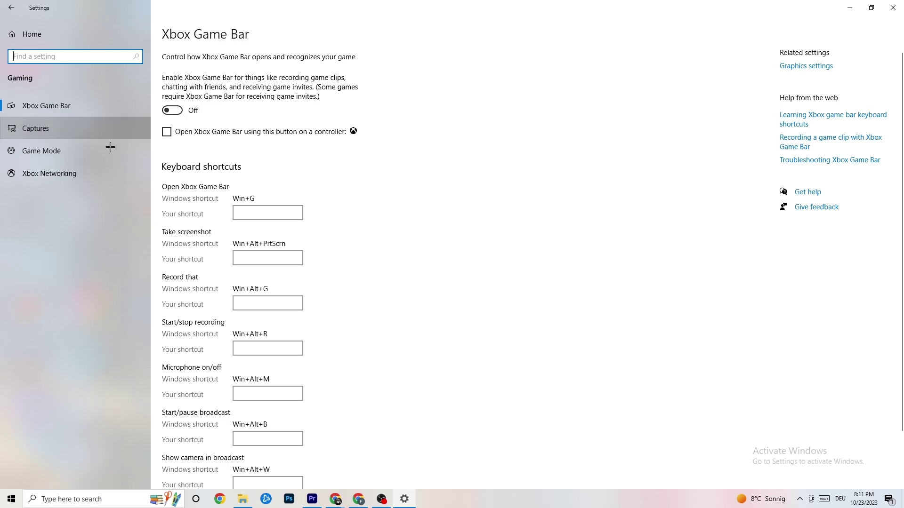
scroll(313, 201, "down", 3)
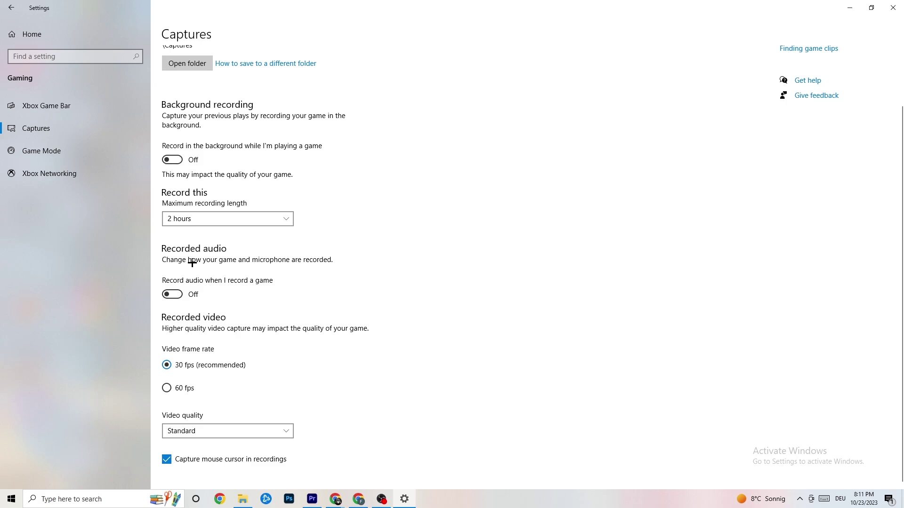
left_click(60, 150)
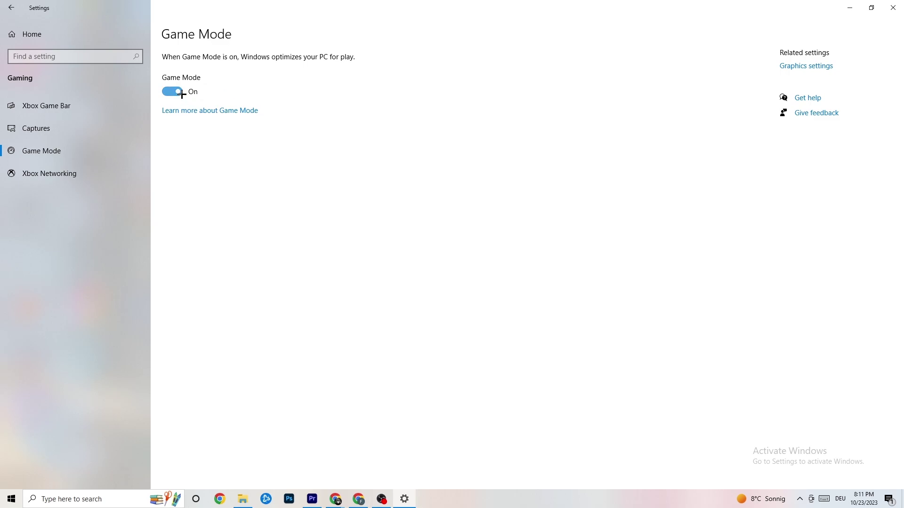
- Return to the Settings overview and open Update & Security
left_click(11, 7)
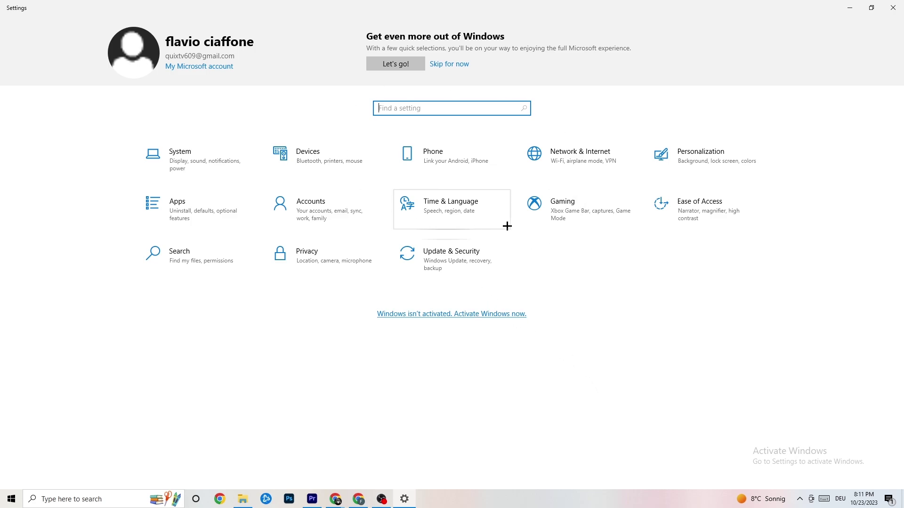
left_click(458, 254)
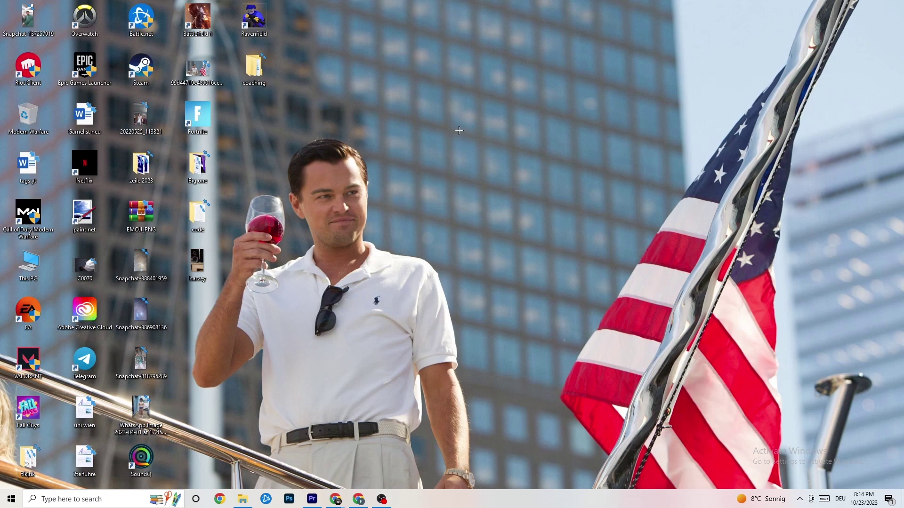
- Open NVIDIA Control Panel from the desktop and examine the choices for adjusting image settings with preview
right_click(405, 122)
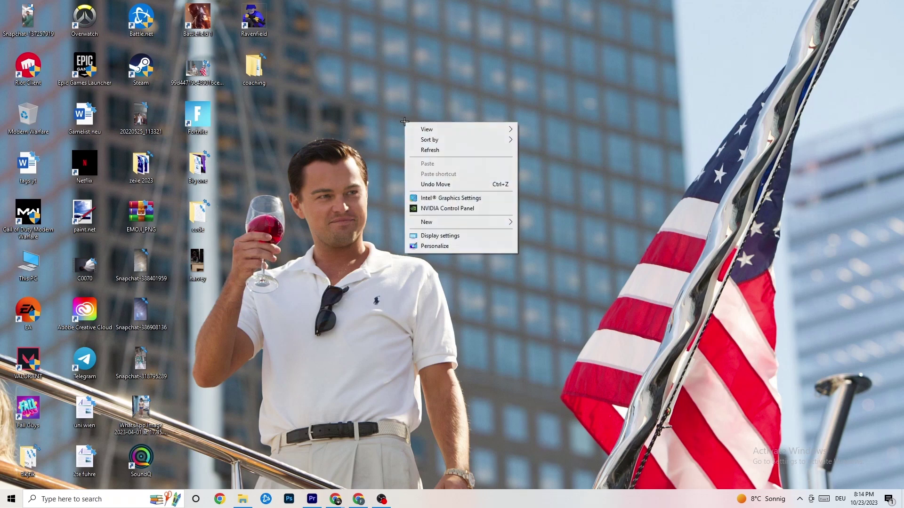
left_click(437, 210)
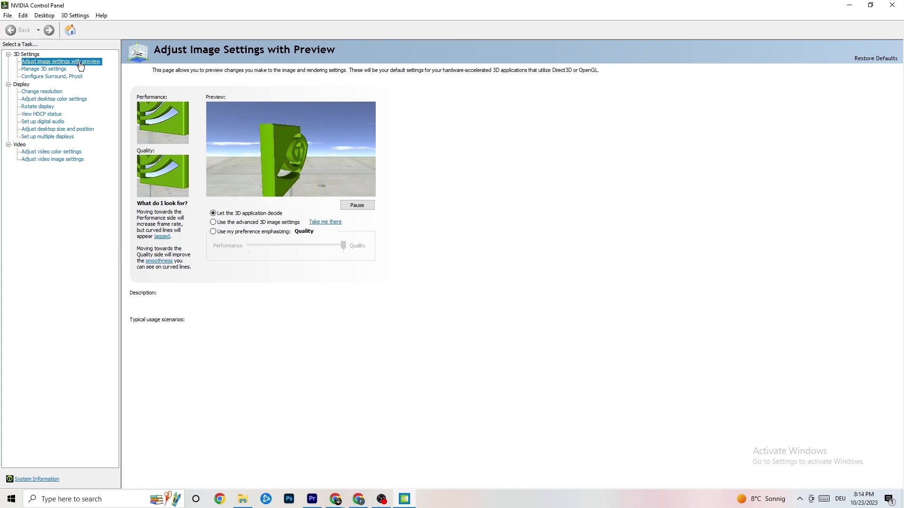
mouse_move(238, 218)
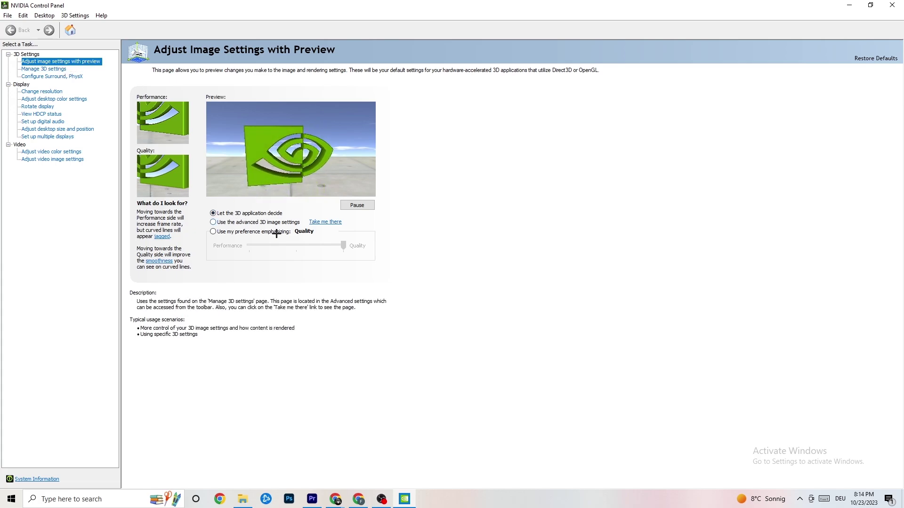
mouse_move(246, 249)
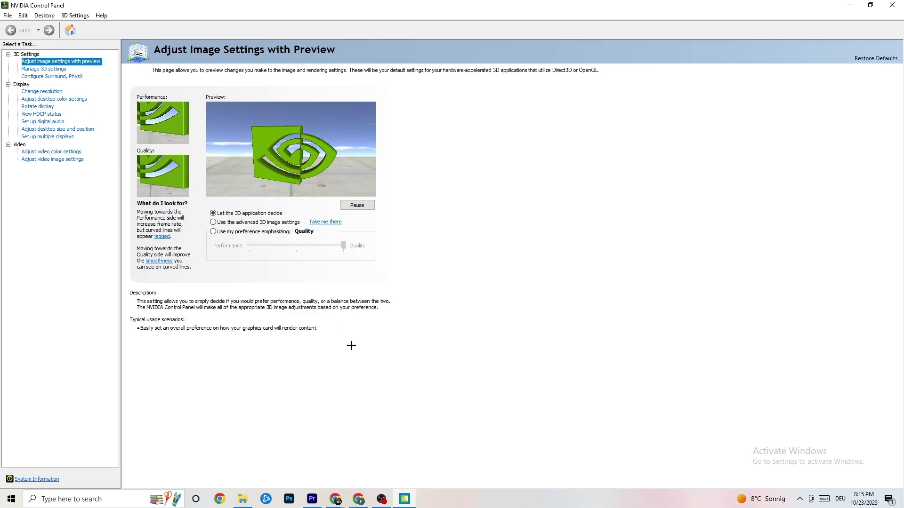
- Review the resolution and refresh rate settings for the display in NVIDIA Control Panel, and close the program
left_click(39, 93)
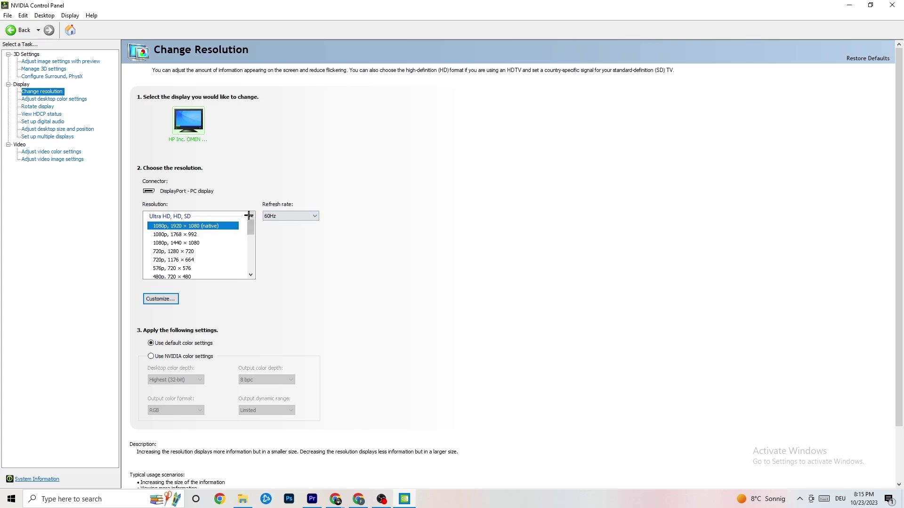
scroll(250, 223, "down", 1)
scroll(251, 220, "up", 1)
key("alt+F4")
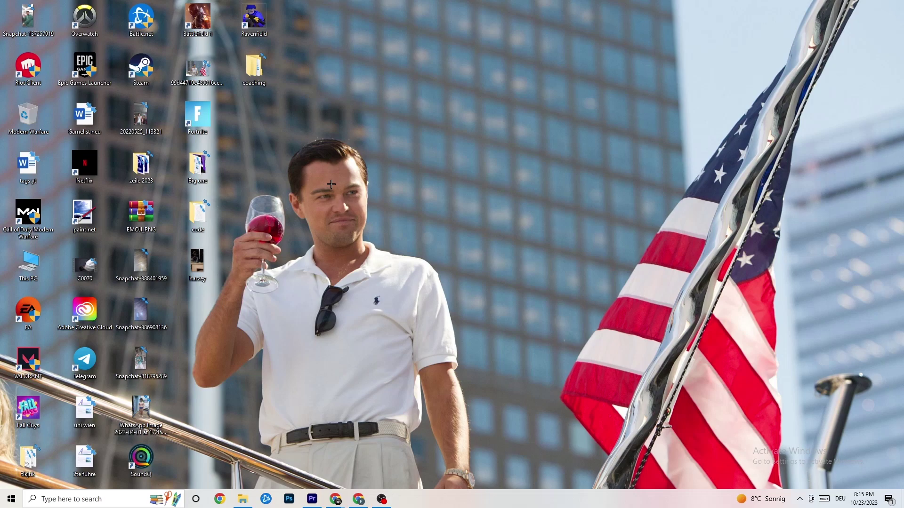
- Show the Windows power choices for sleeping, shutting down or restarting the PC, and dismiss them without choosing one
left_click(11, 499)
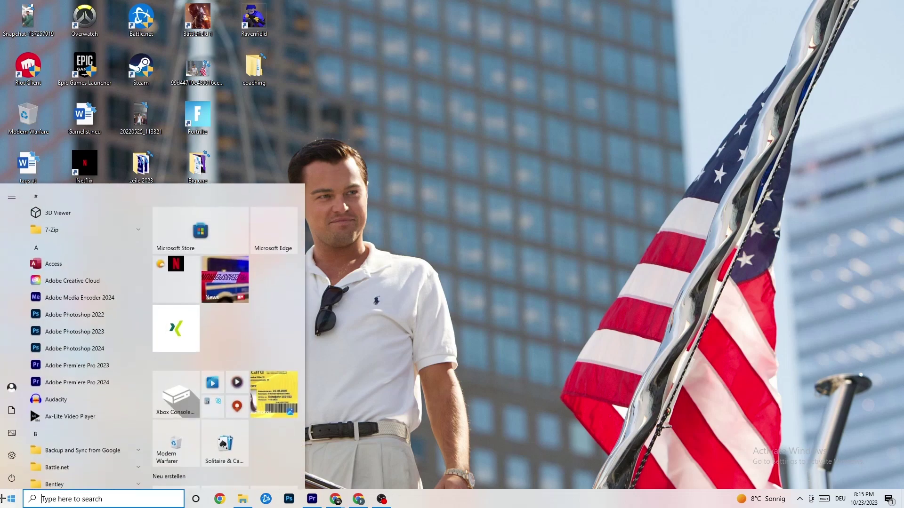
left_click(22, 478)
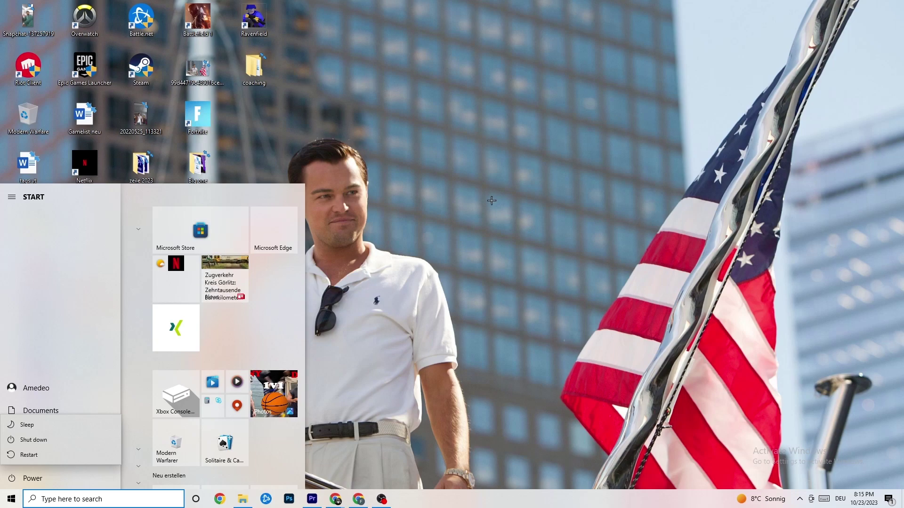
key("Escape")
key("Escape")
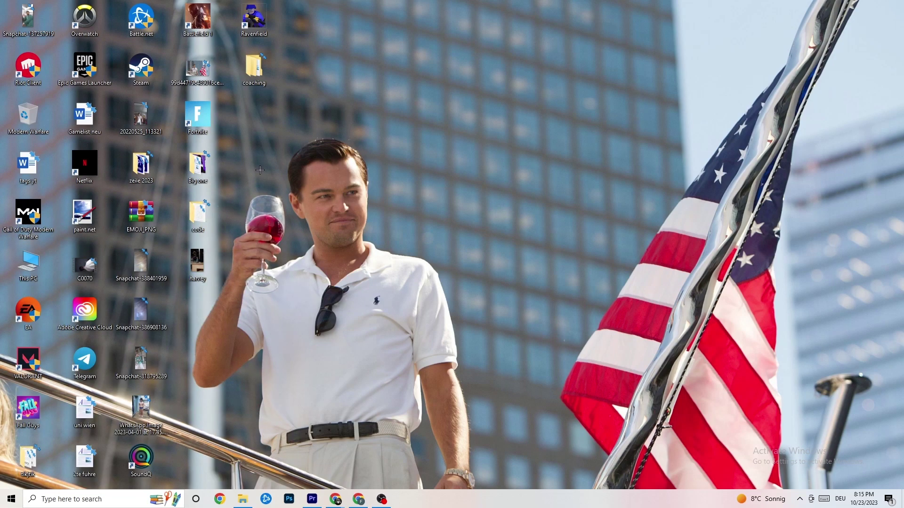